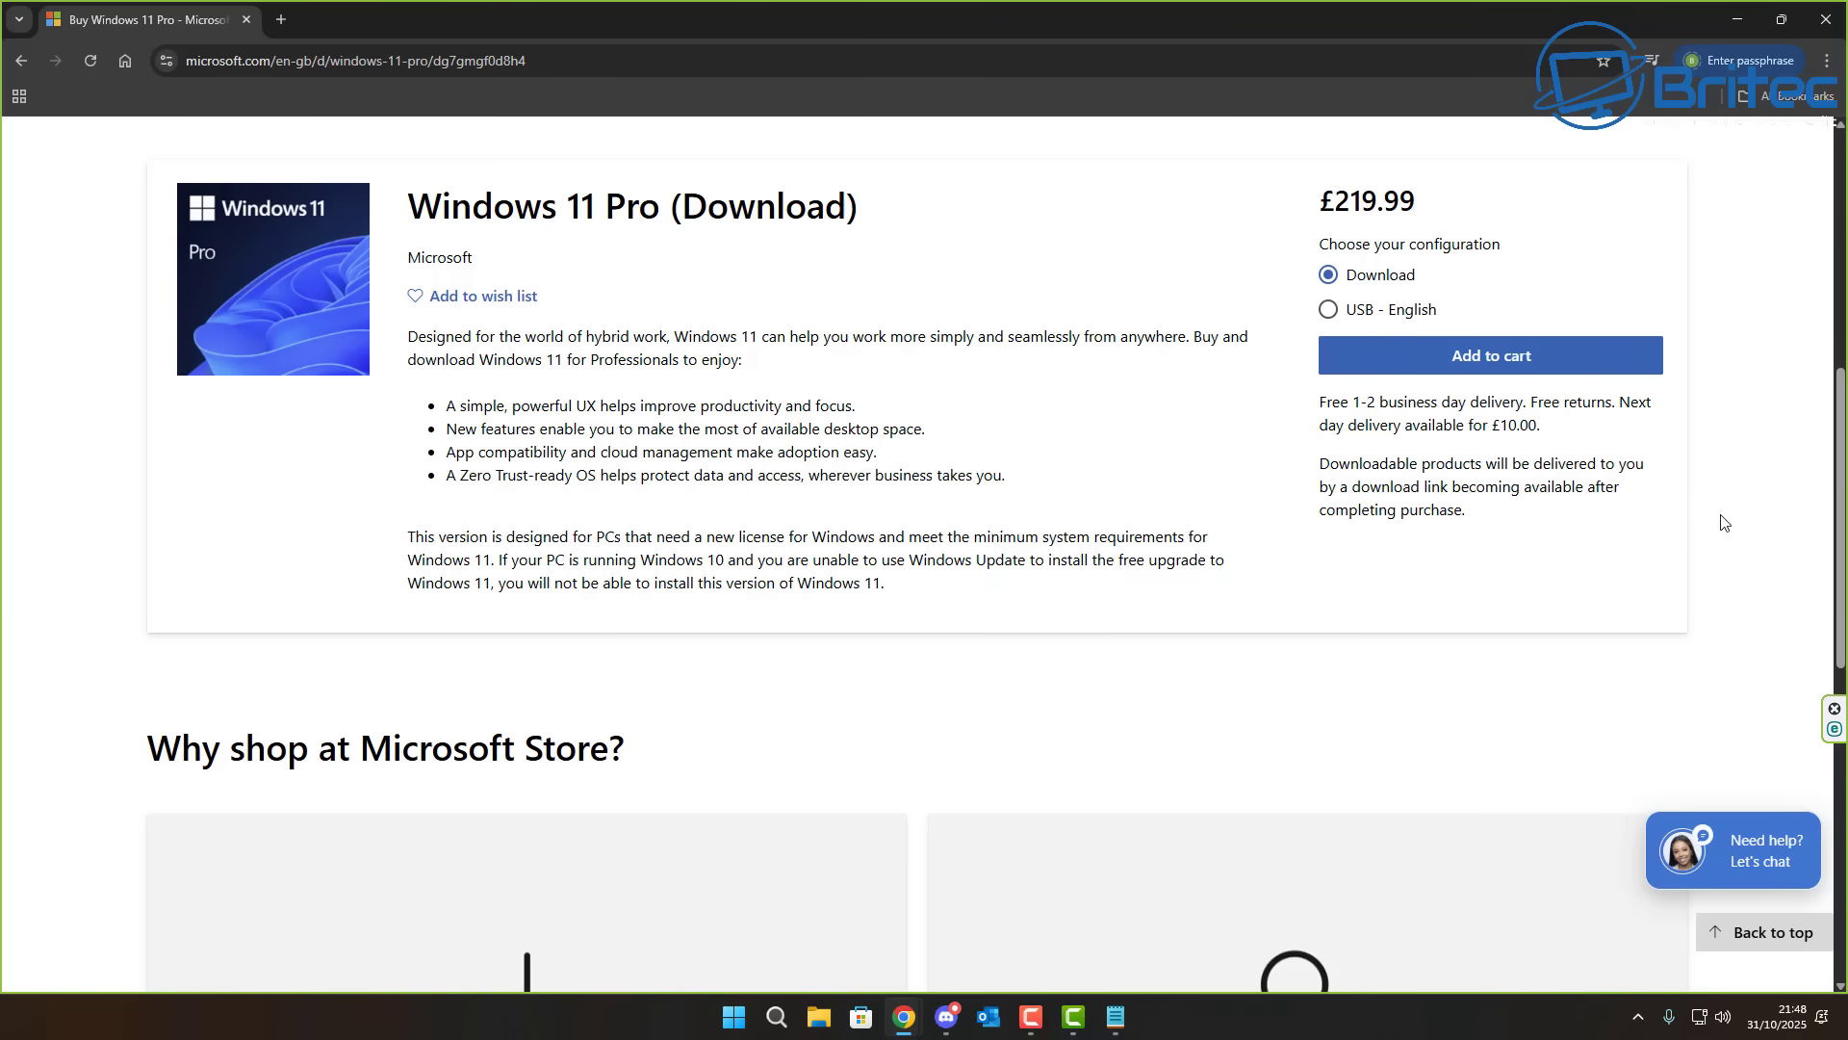
# - Autoscroll the £219.99 Windows 11 Pro listing down to the 'Why shop at Microsoft Store?' cards
pyautogui.middleClick(1774, 508)
pyautogui.scroll(-3, 1774, 559)
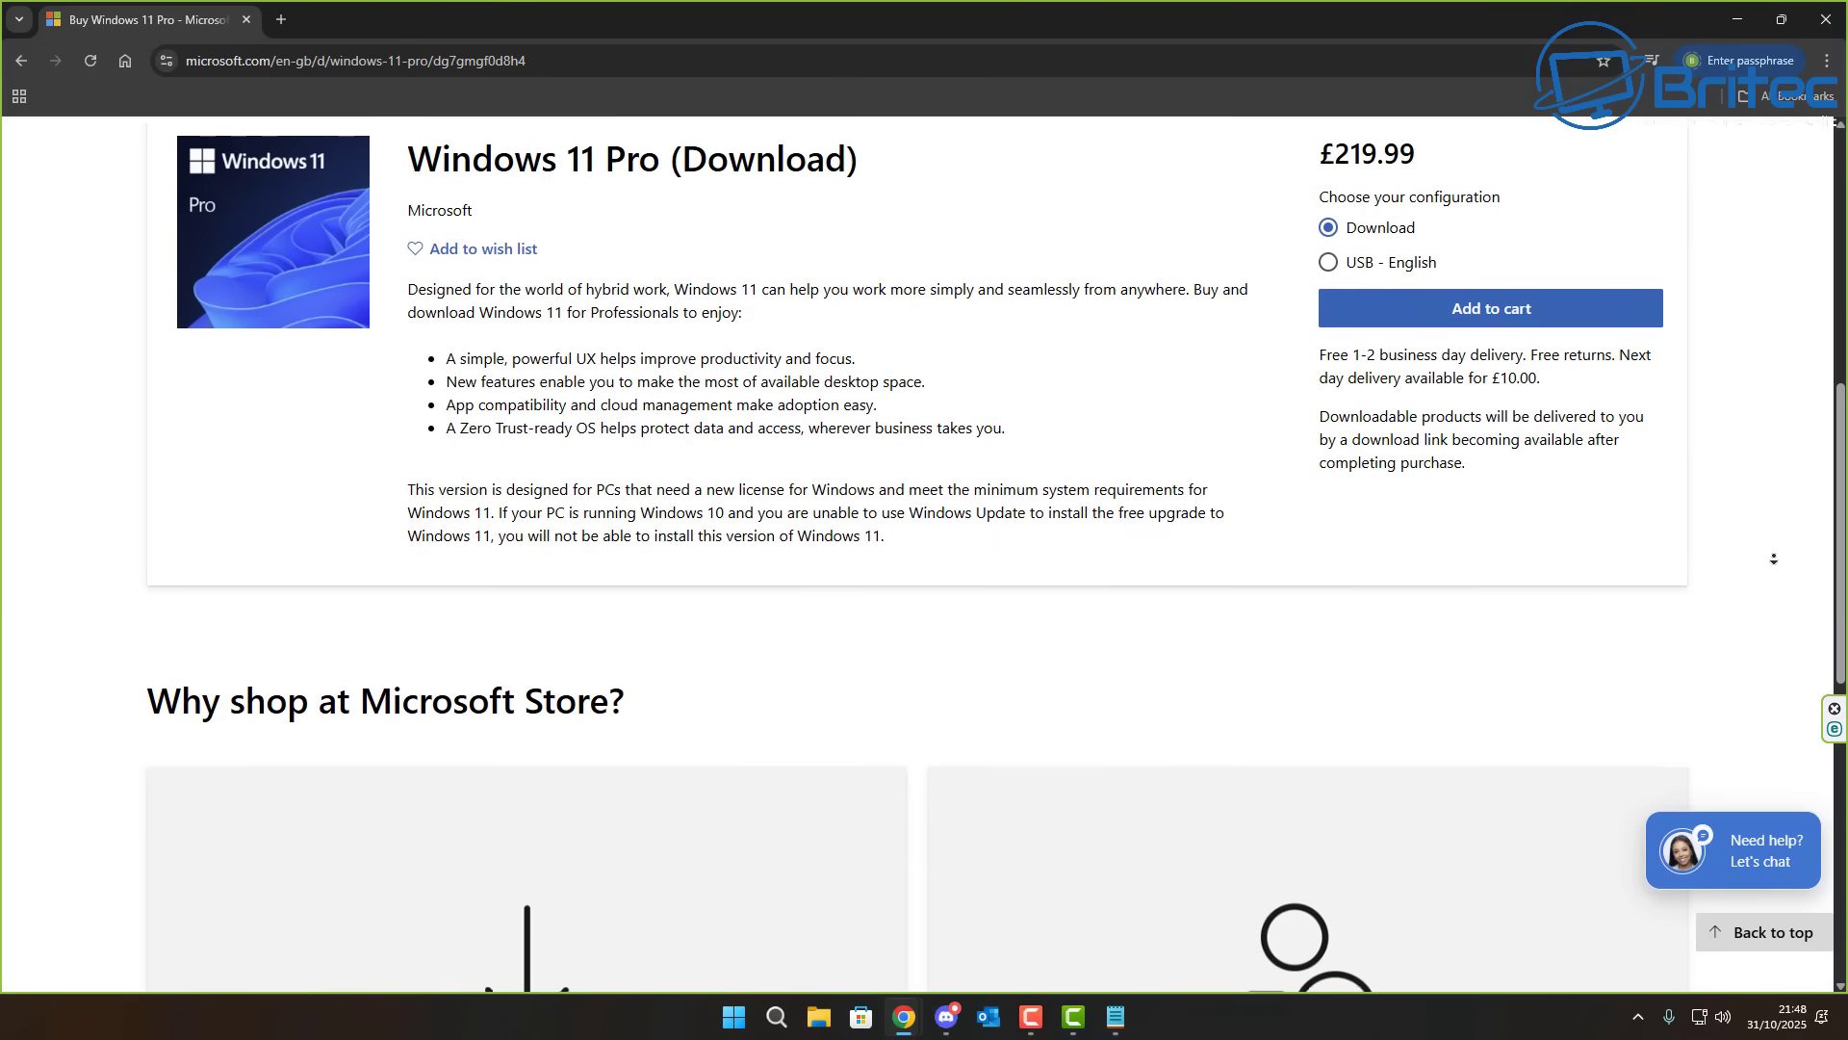
pyautogui.scroll(-5, 1774, 559)
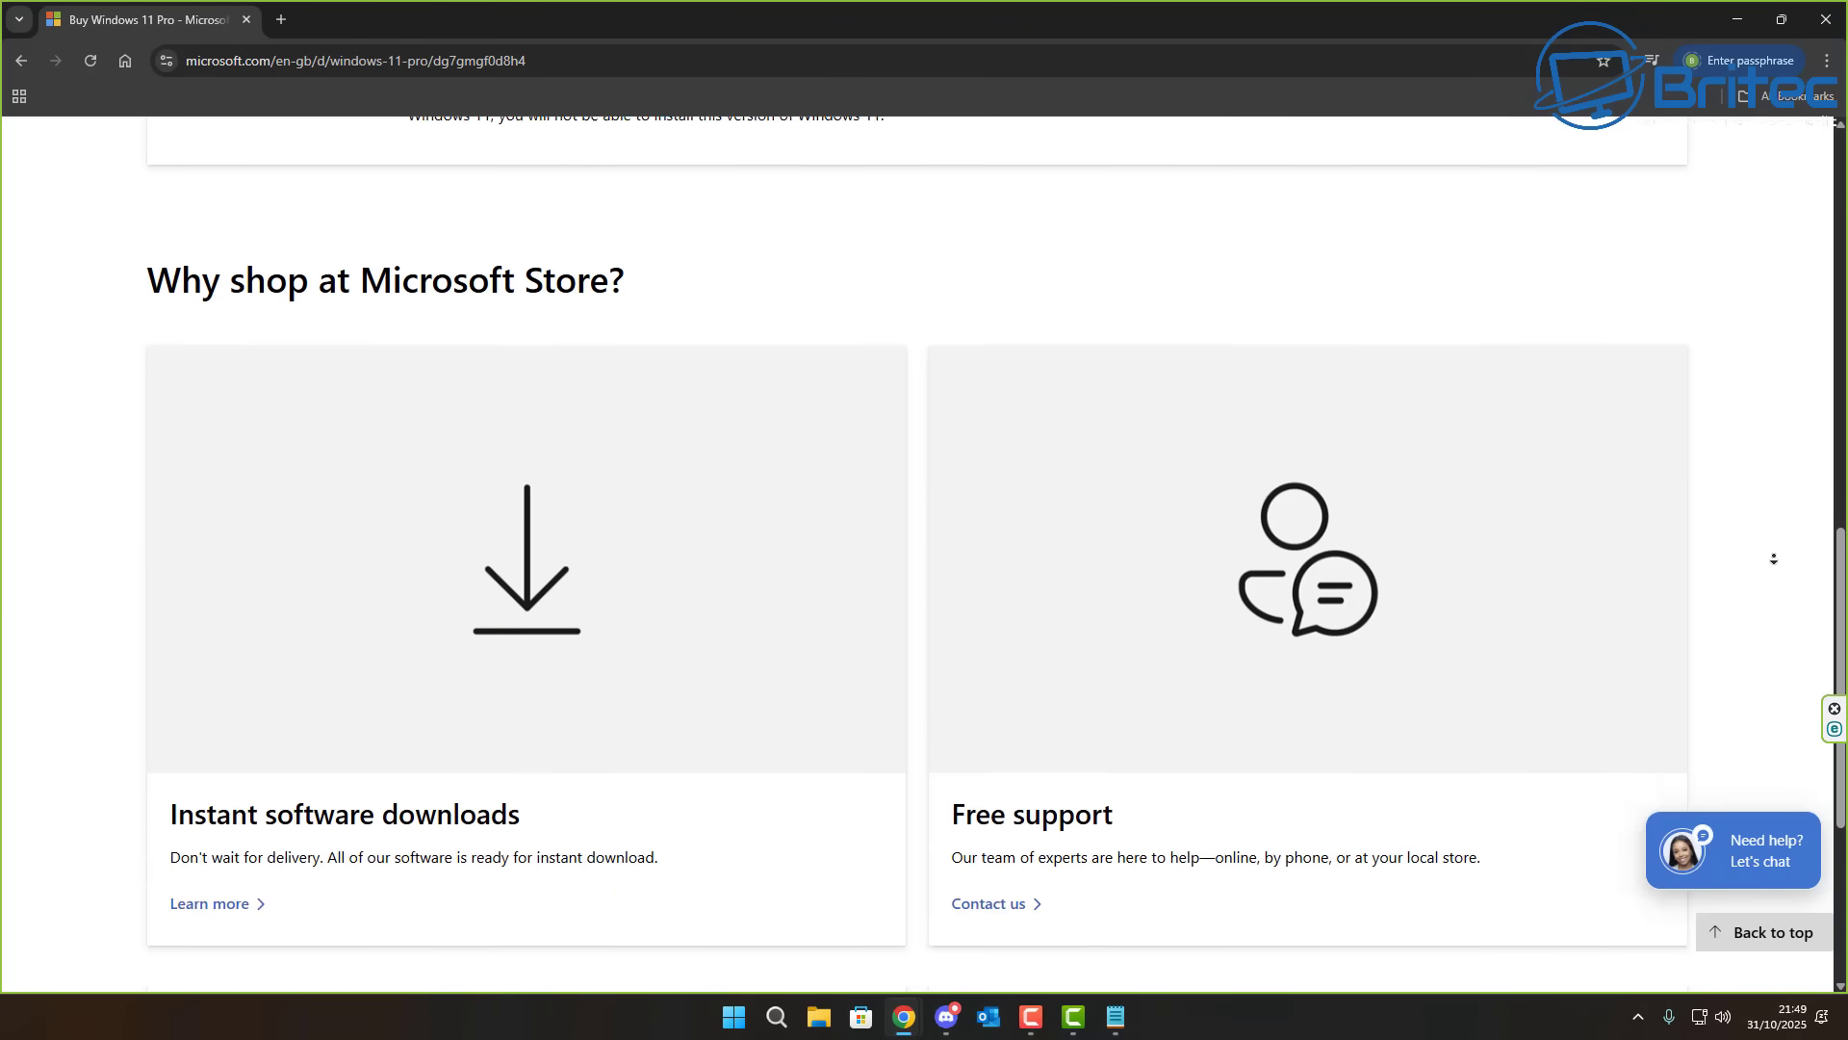
pyautogui.click(1636, 593)
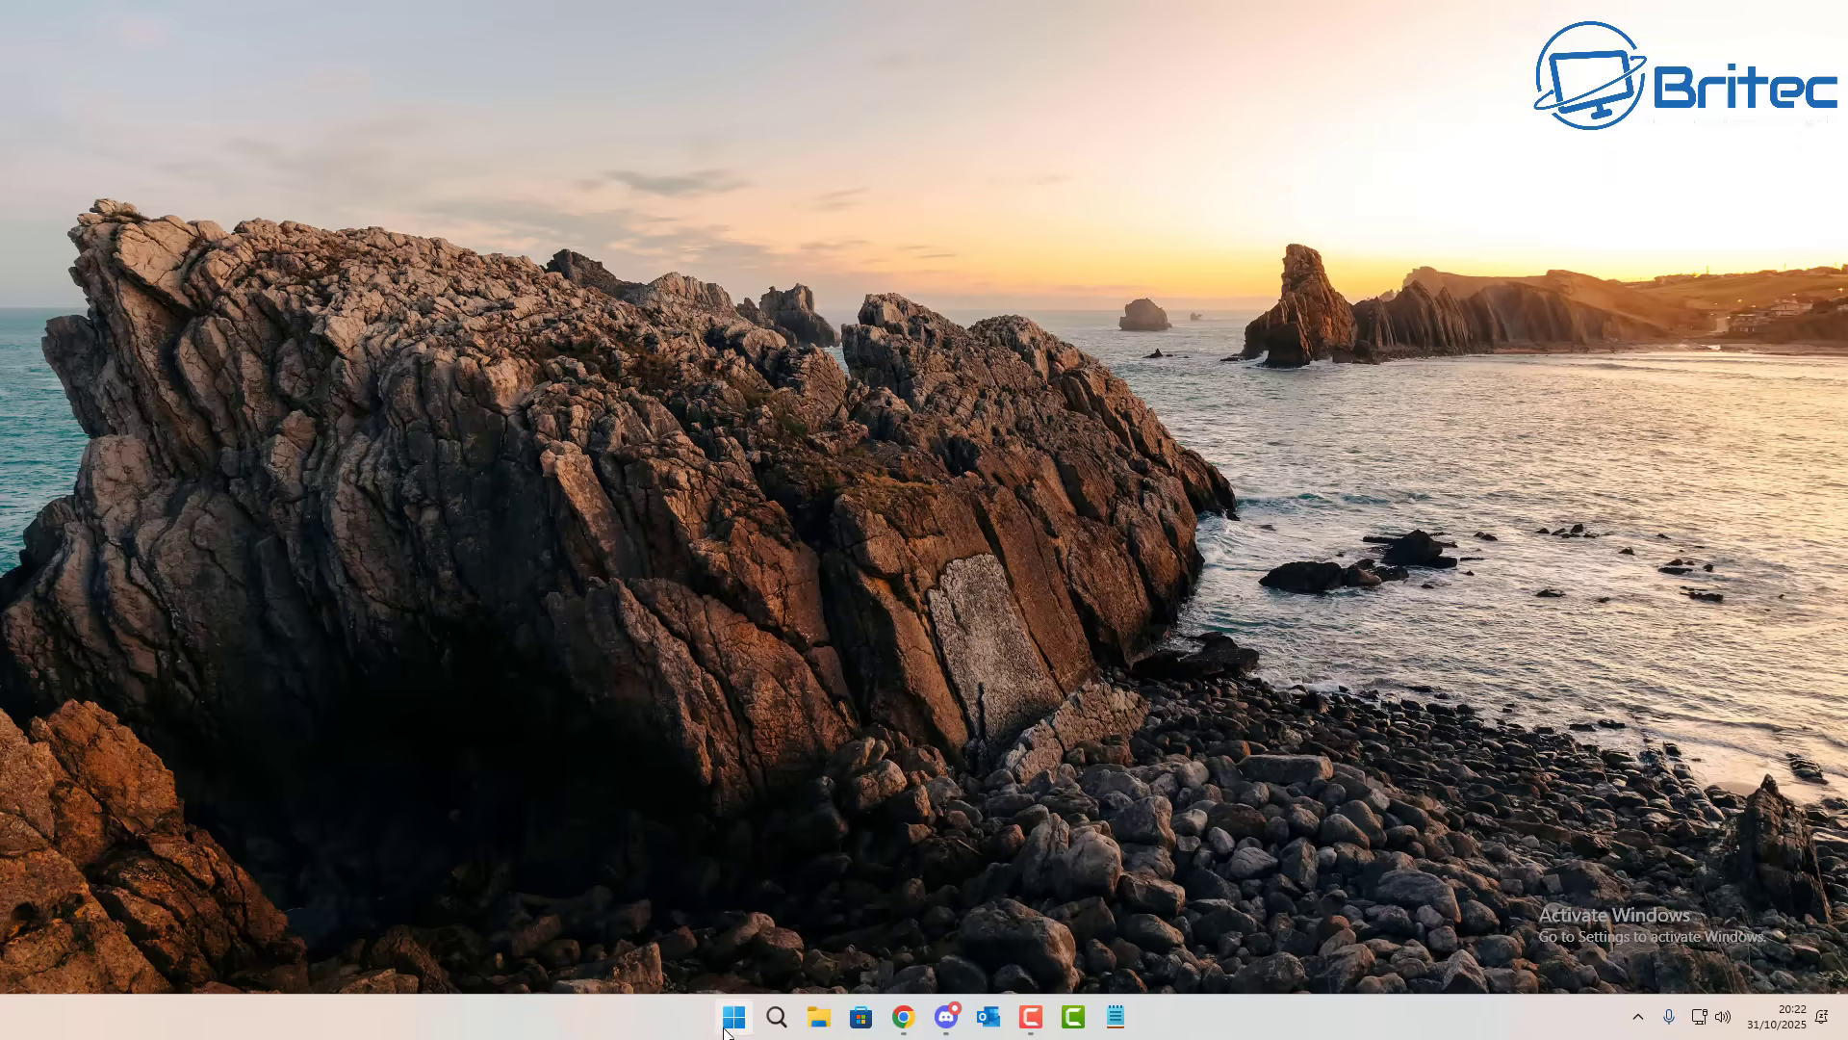
# - Go to Settings > System > Activation to check Windows' activation status
pyautogui.click(728, 1015)
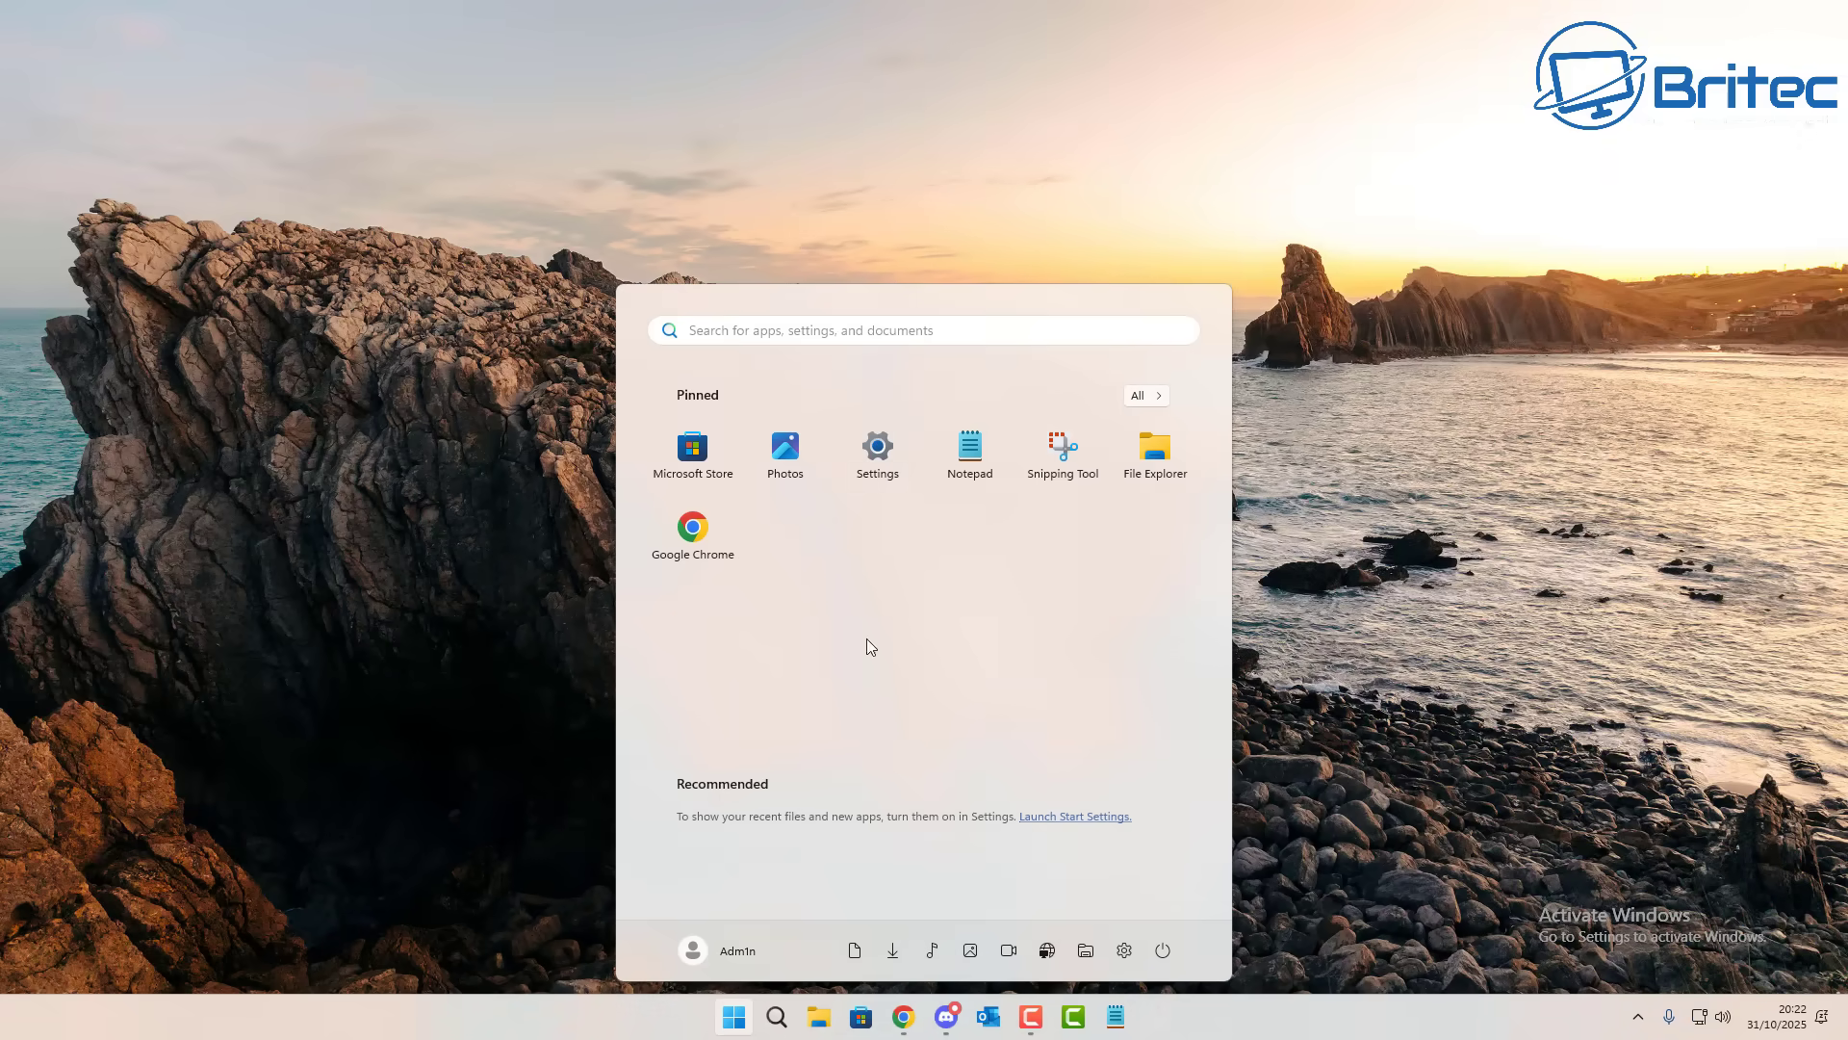
pyautogui.click(874, 489)
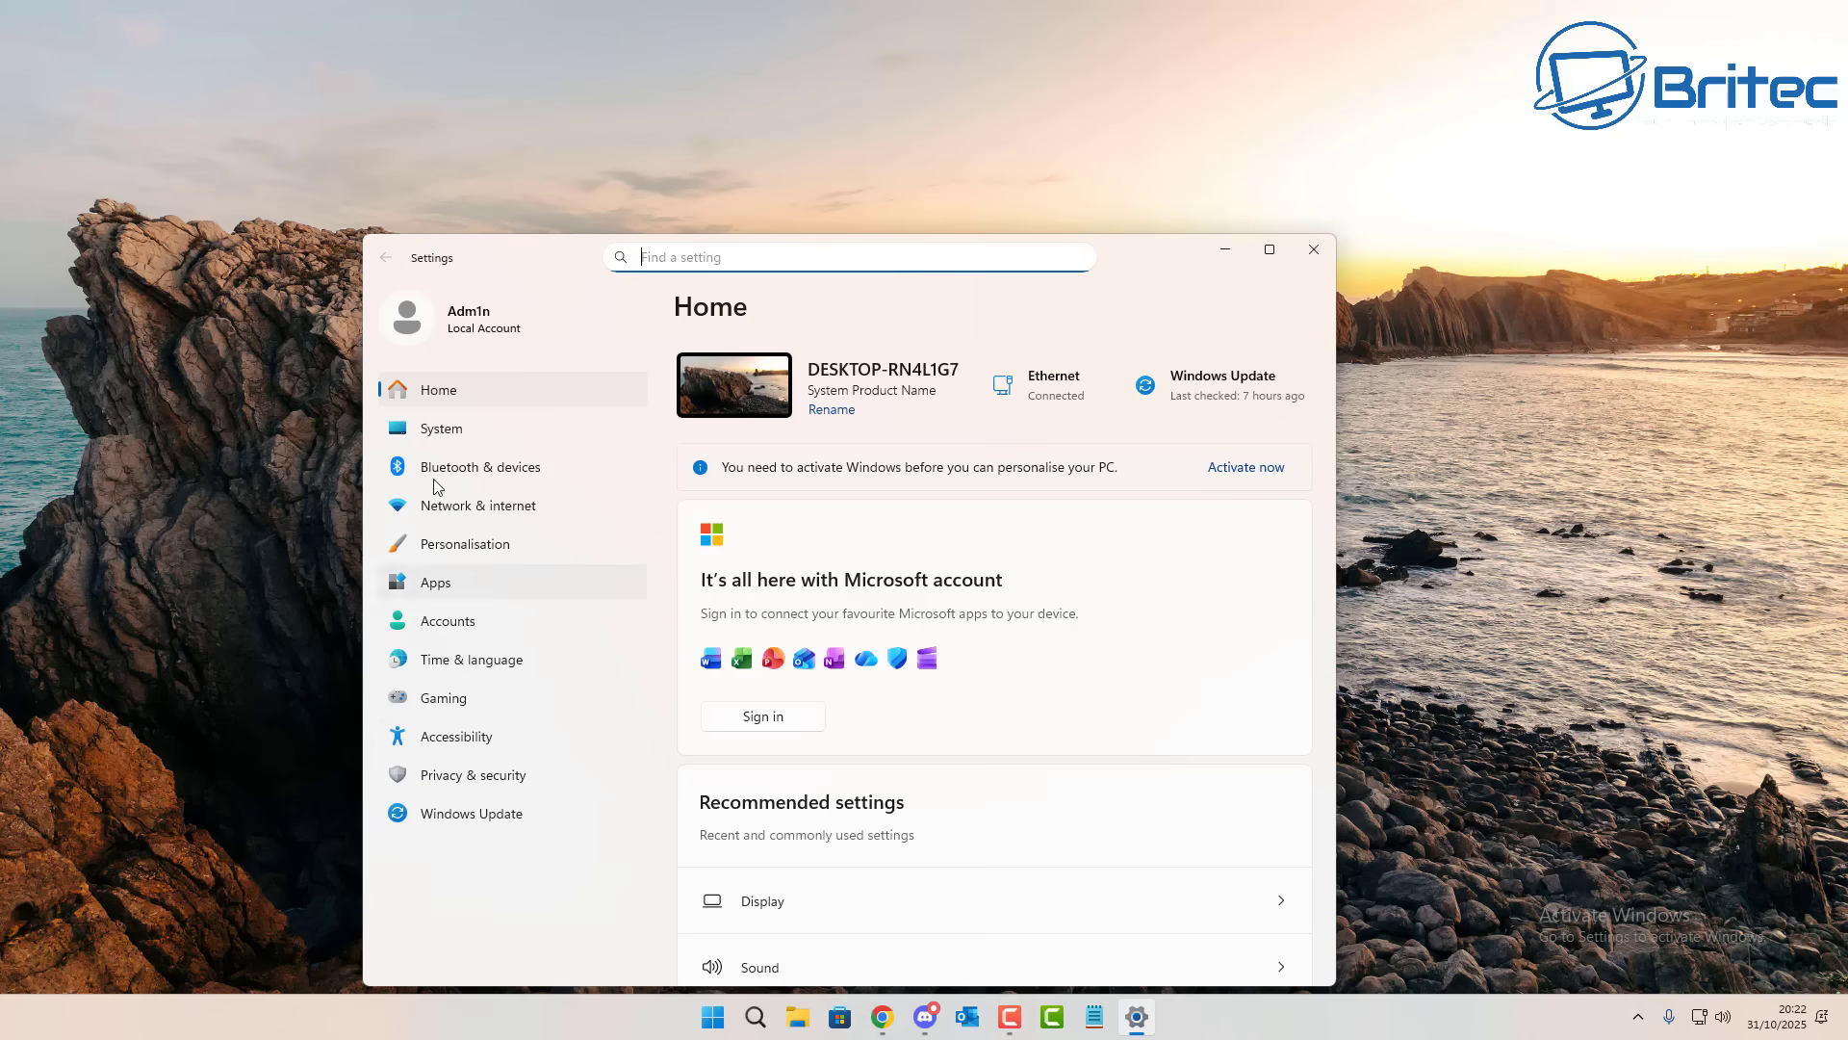
pyautogui.click(438, 426)
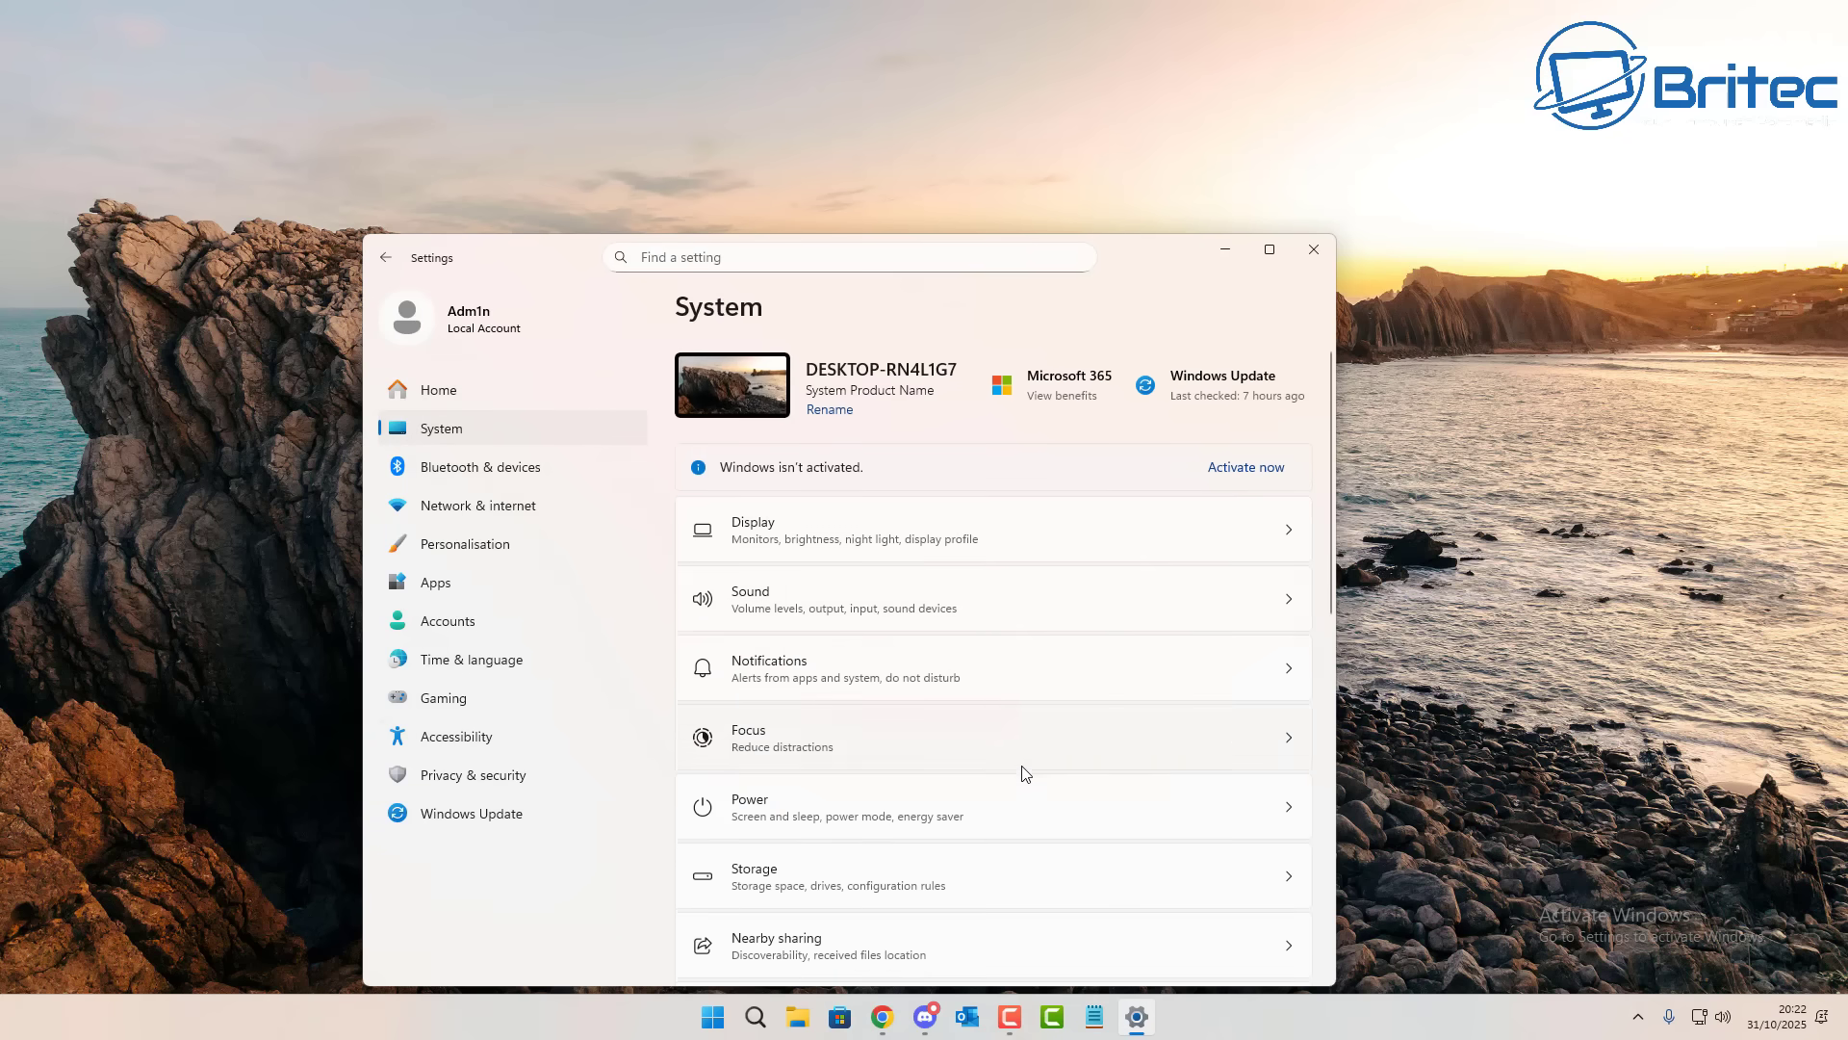
pyautogui.scroll(-5, 1025, 773)
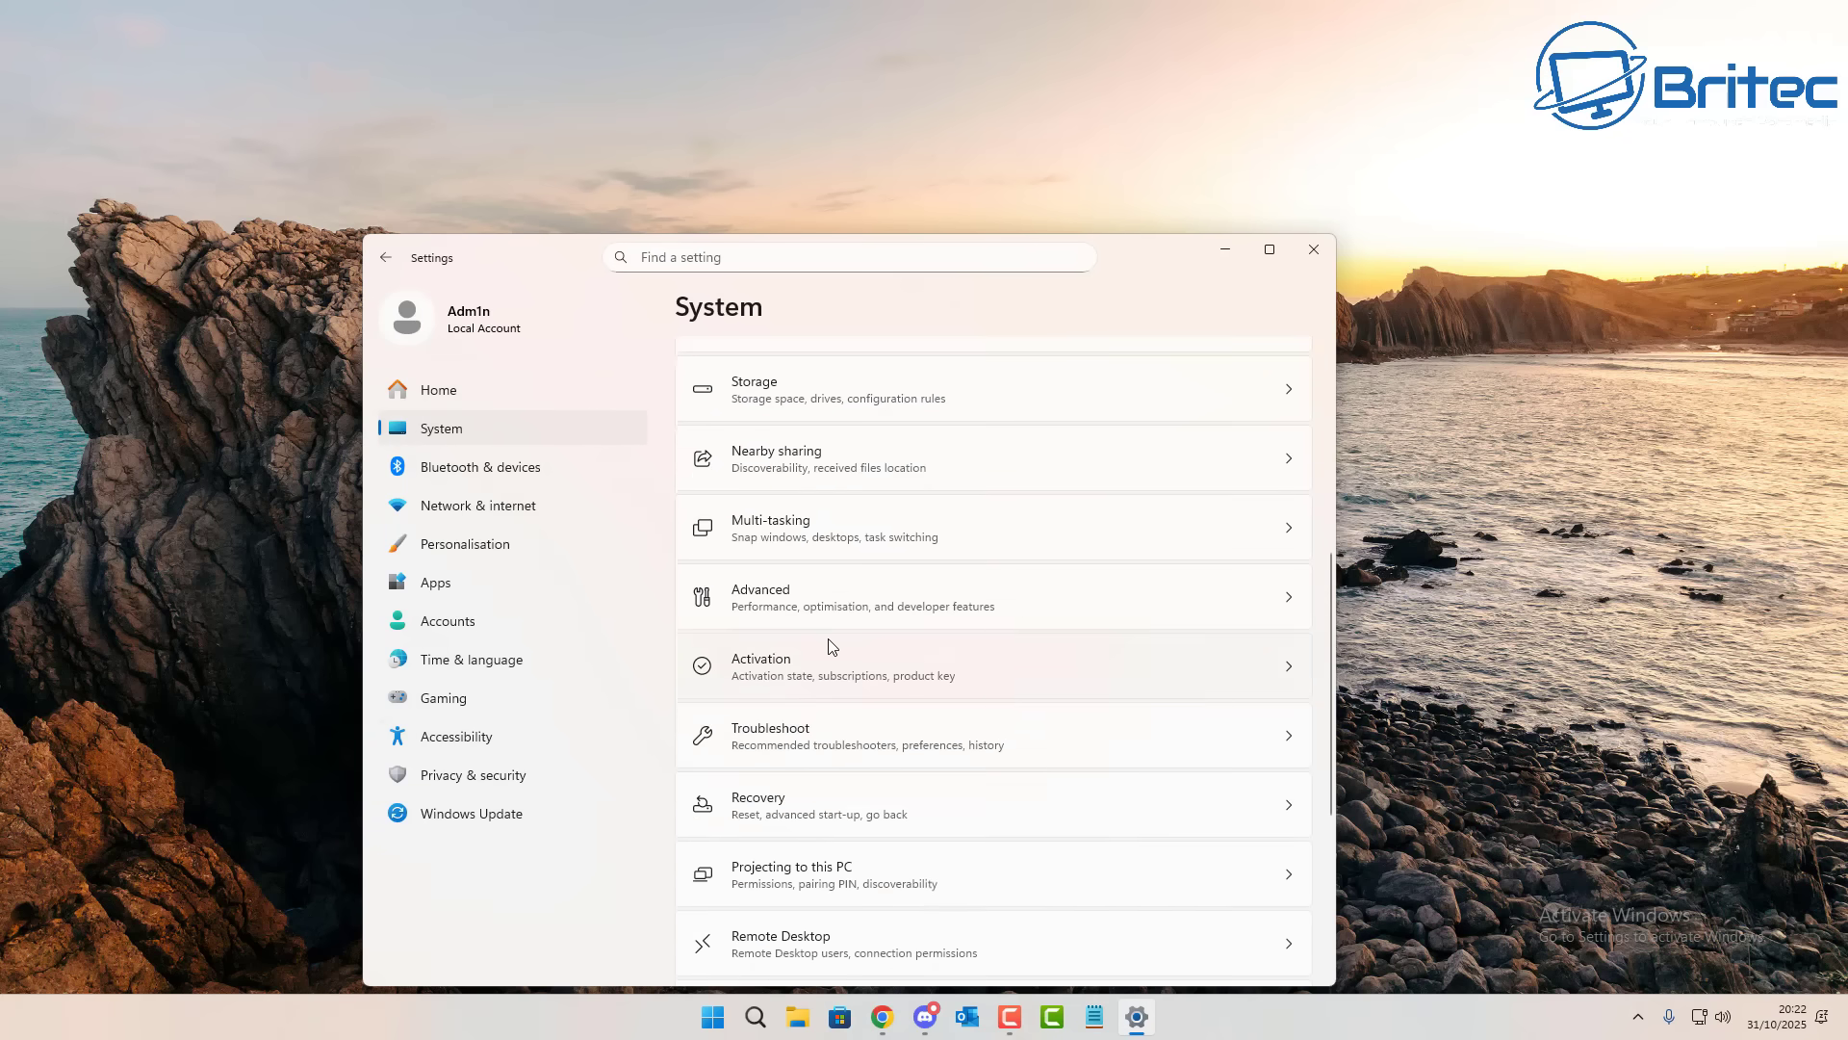
pyautogui.click(829, 647)
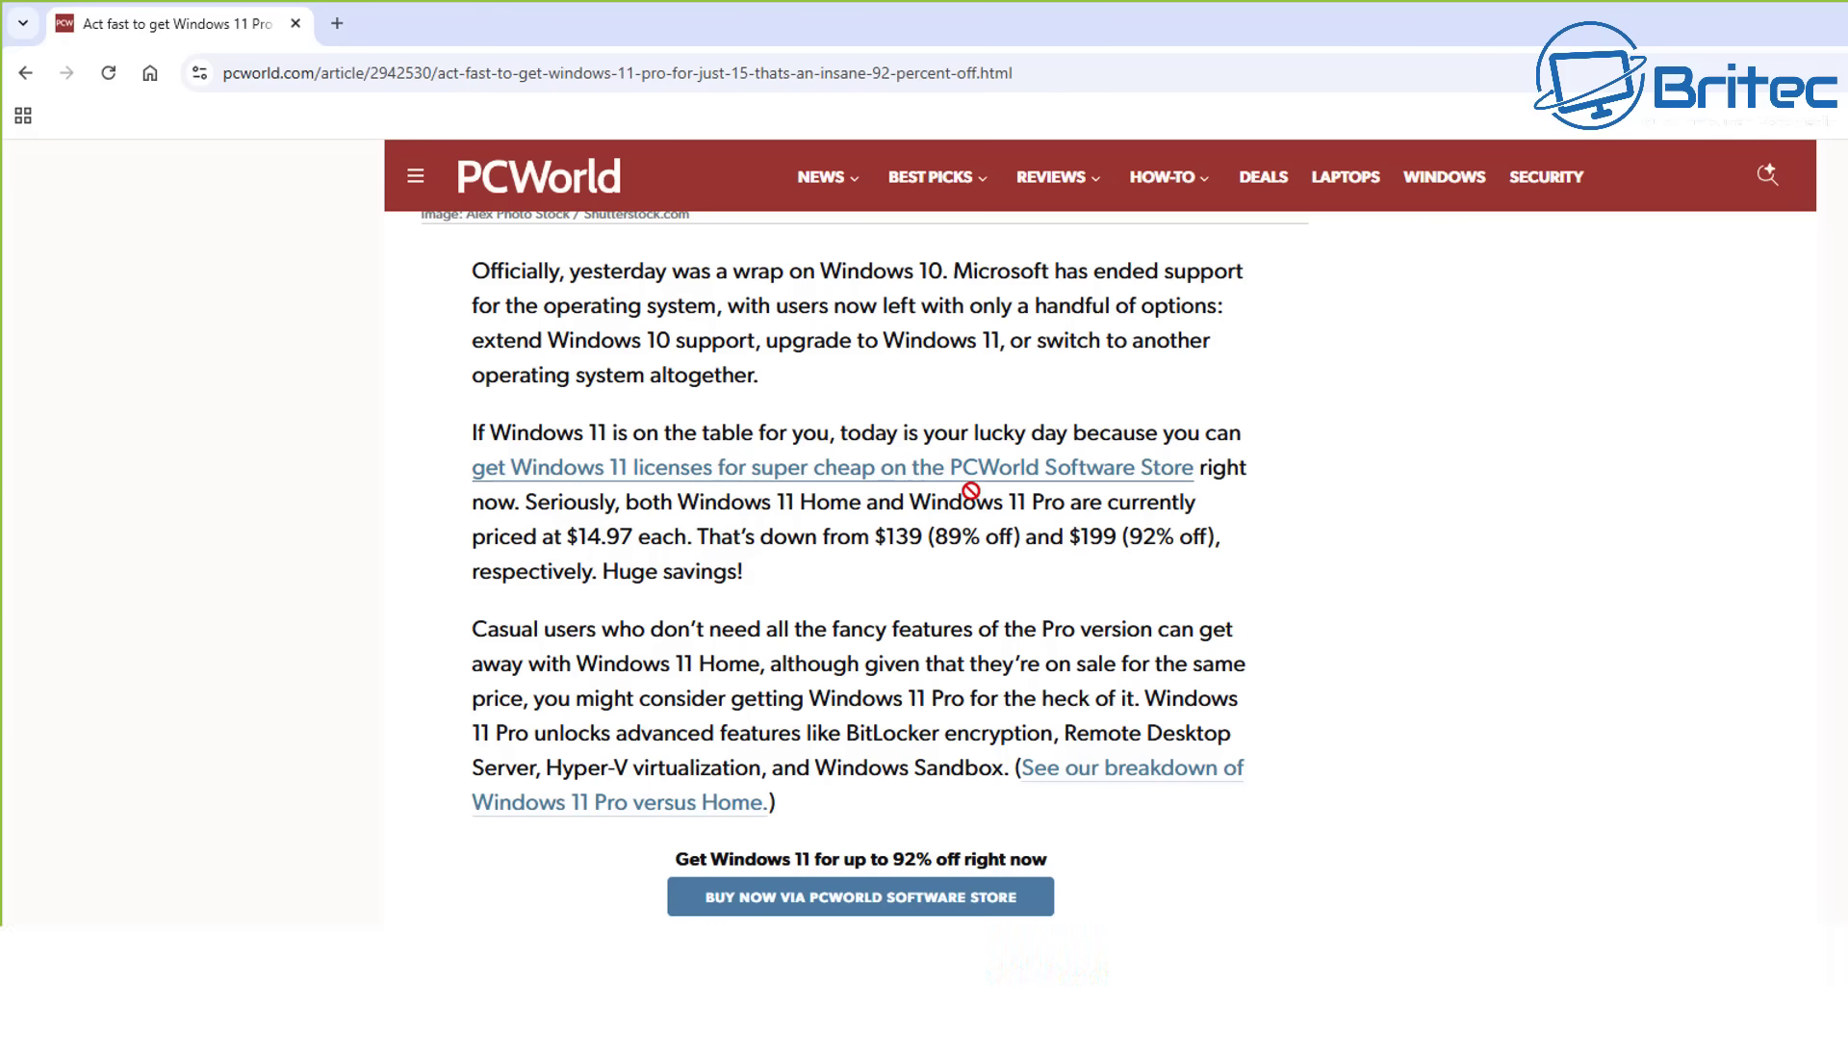
# - Scroll to the article's activation steps and open the PCWorld Software Store deal
pyautogui.scroll(-5, 991, 590)
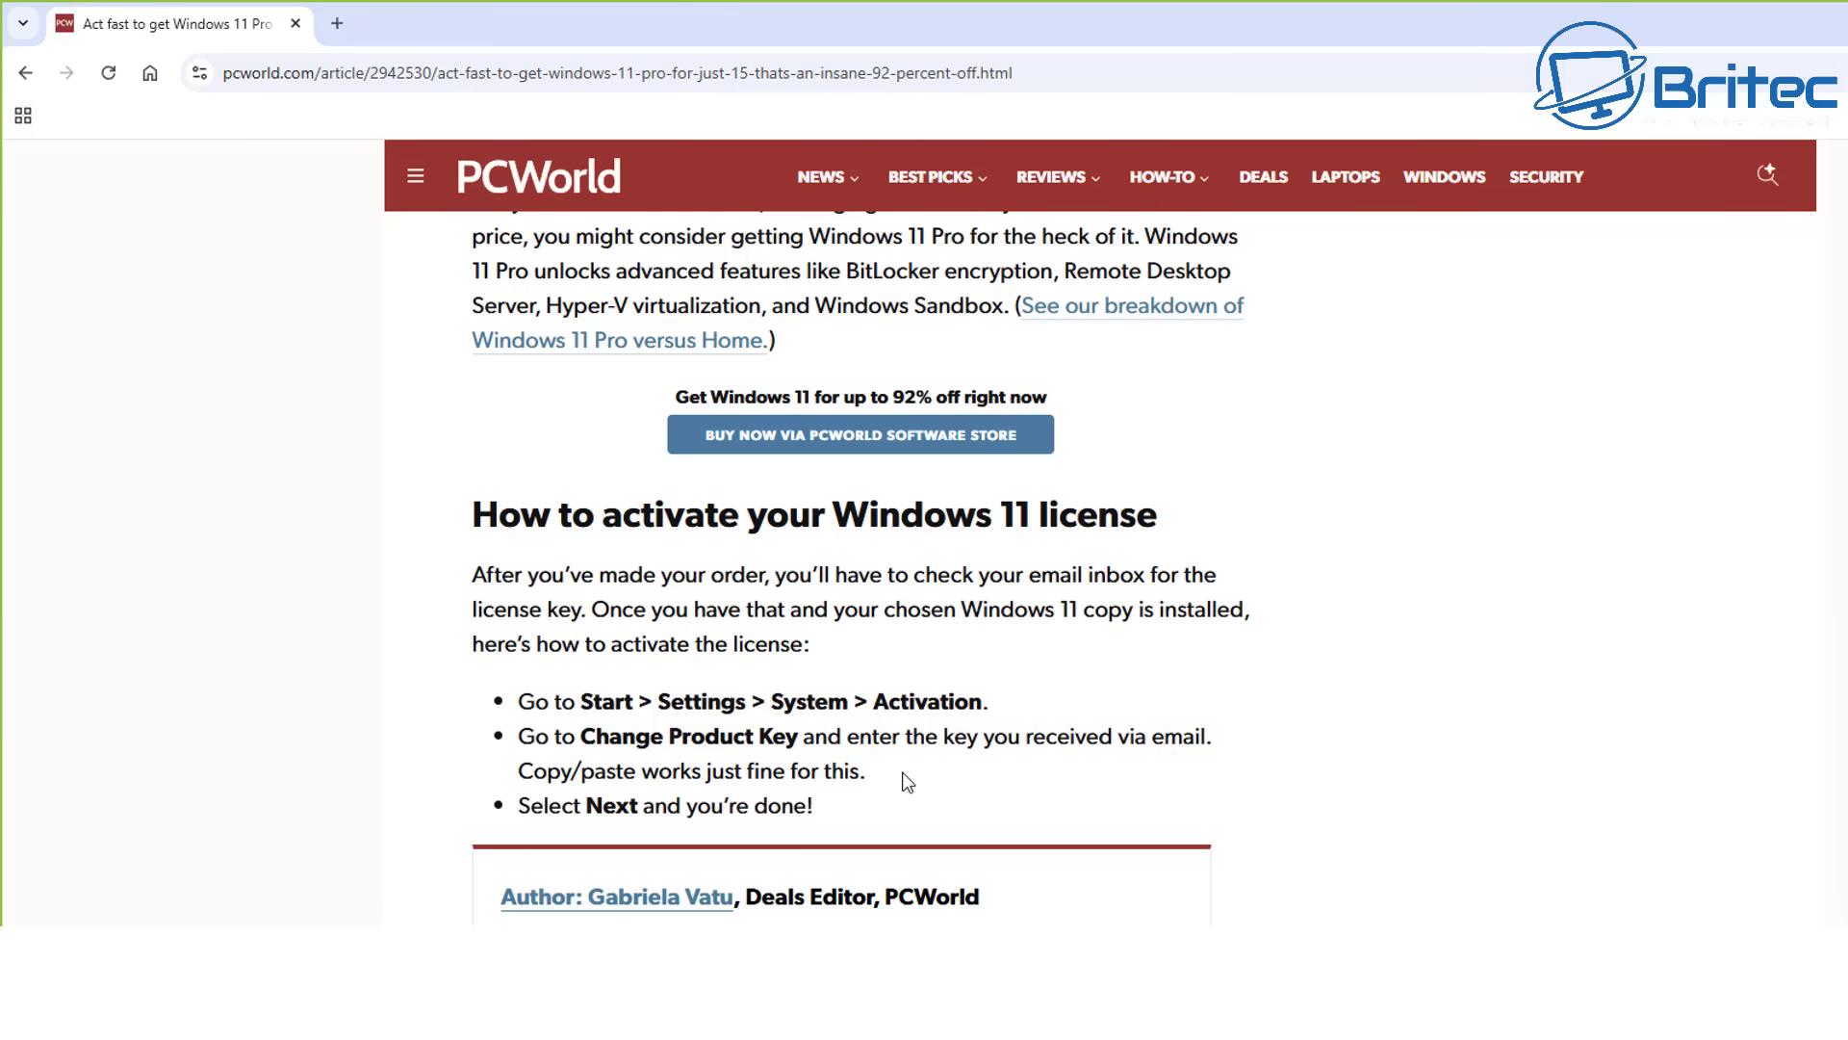
pyautogui.click(953, 445)
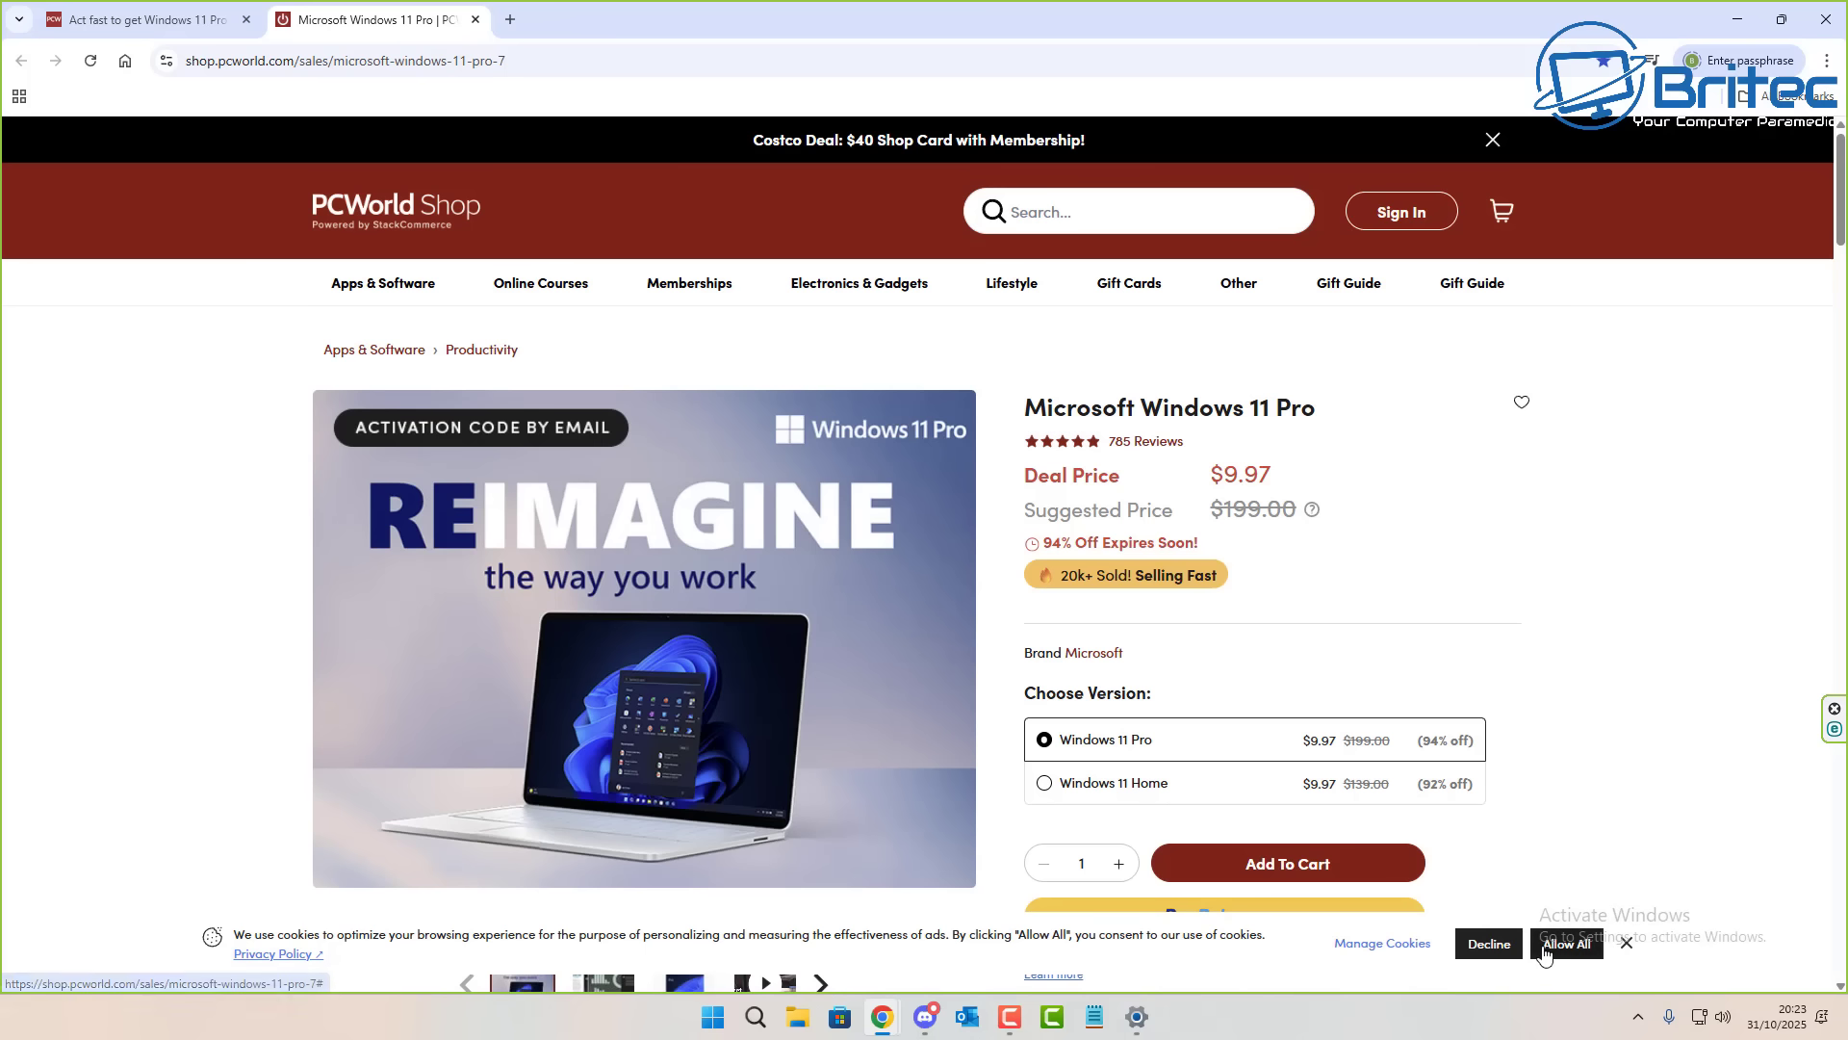
# - Decline cookies, add the $9.97 Windows 11 Pro to the cart and proceed to checkout
pyautogui.click(1489, 944)
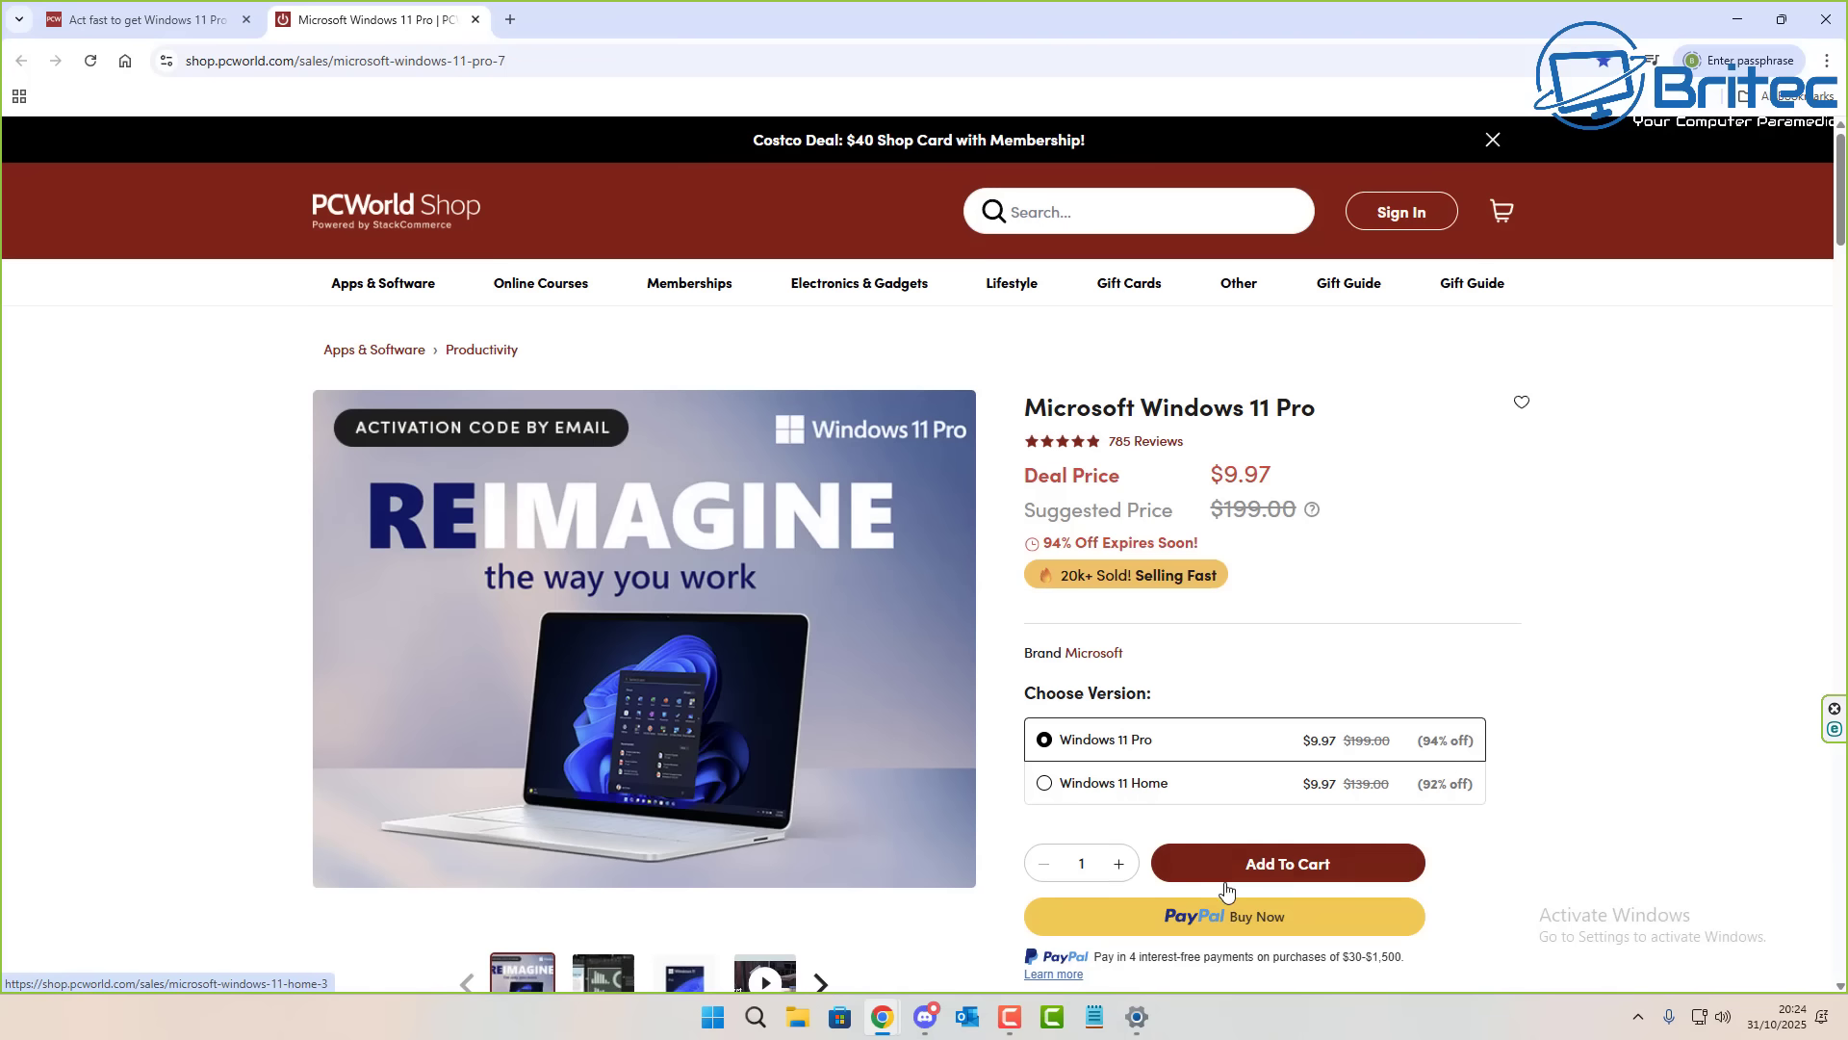
pyautogui.click(1280, 870)
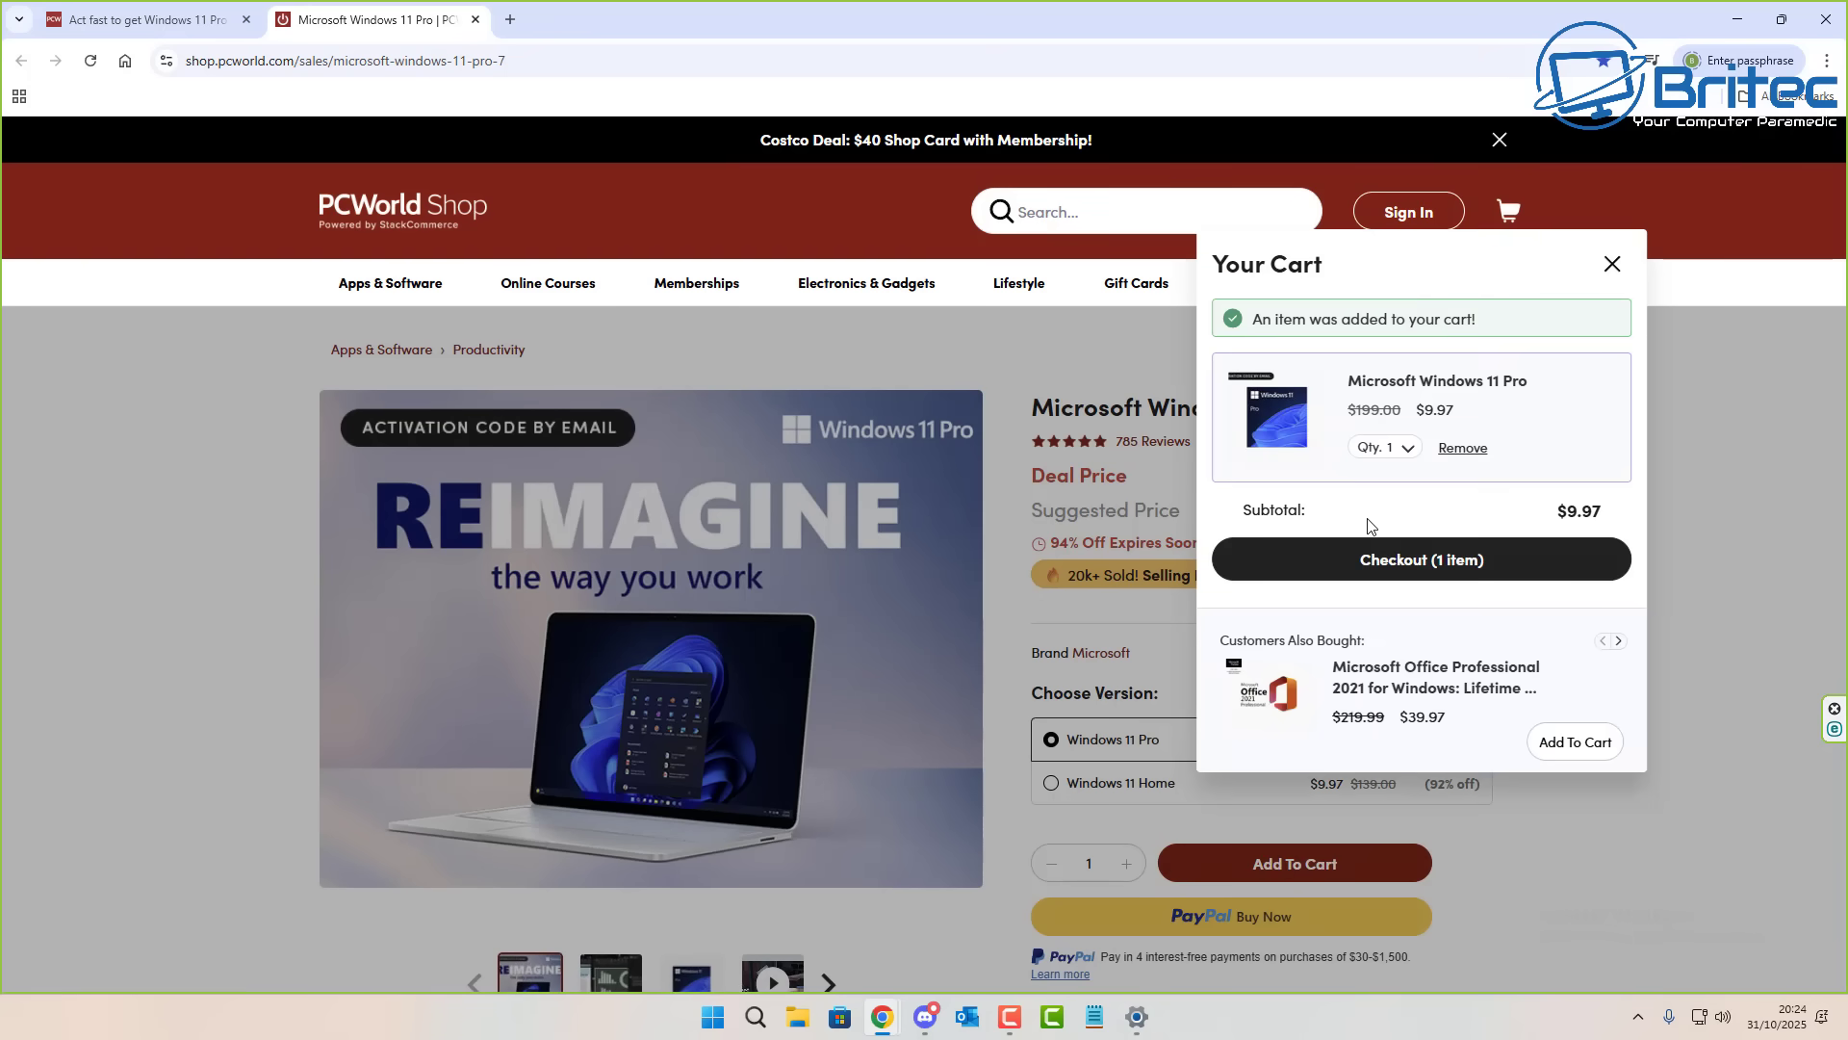
pyautogui.click(1391, 570)
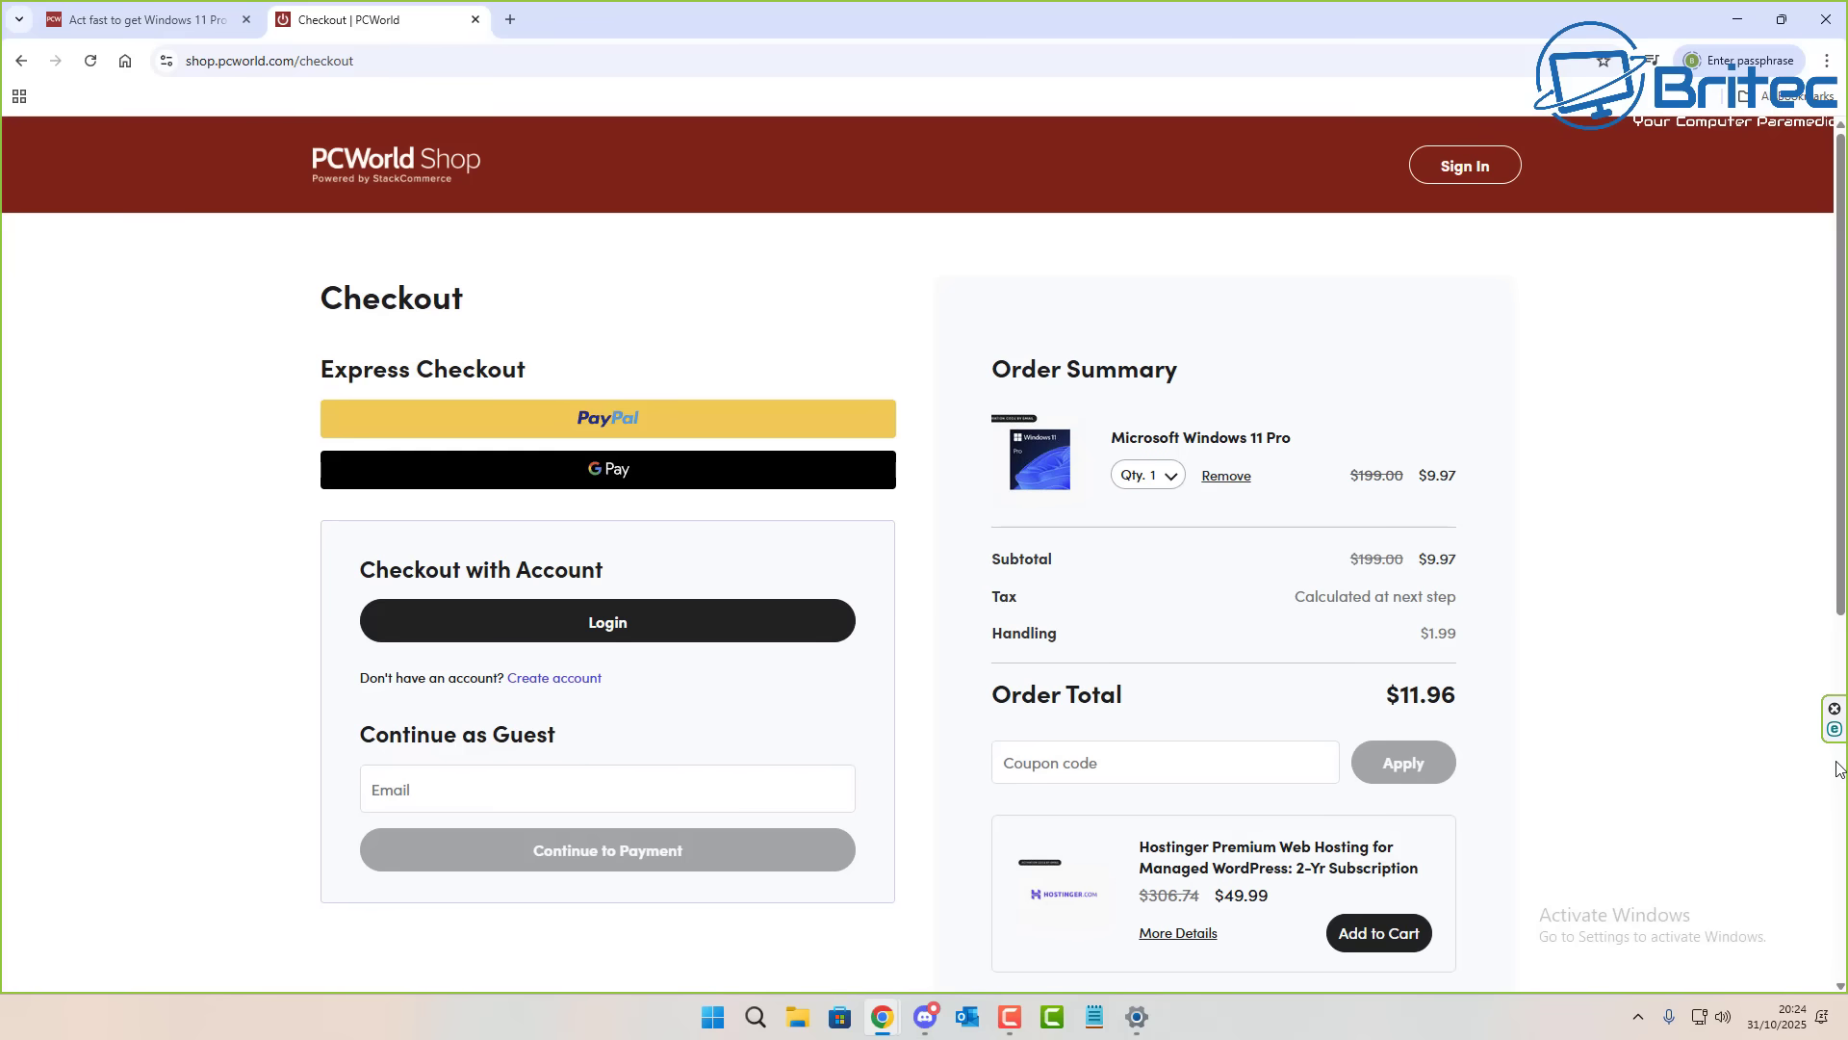
# - Pay for the Windows 11 Pro order through the PayPal login popup
pyautogui.click(622, 421)
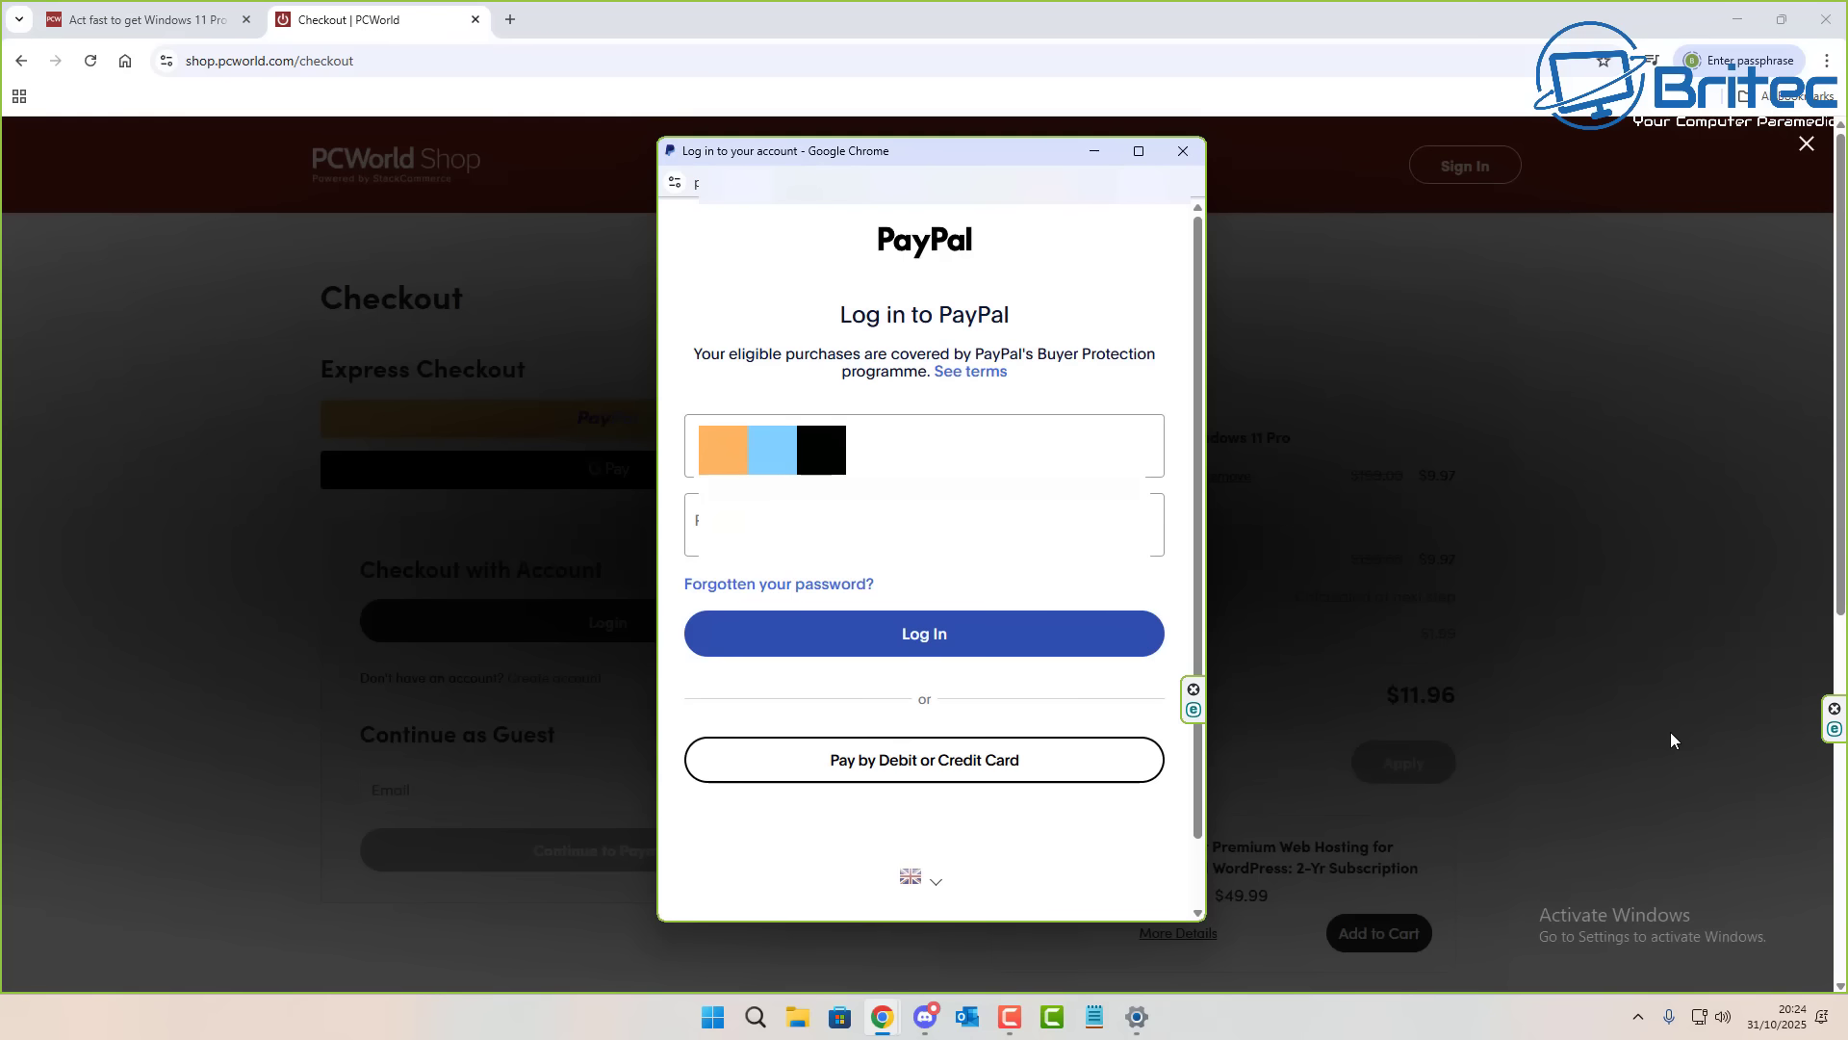
pyautogui.click(924, 527)
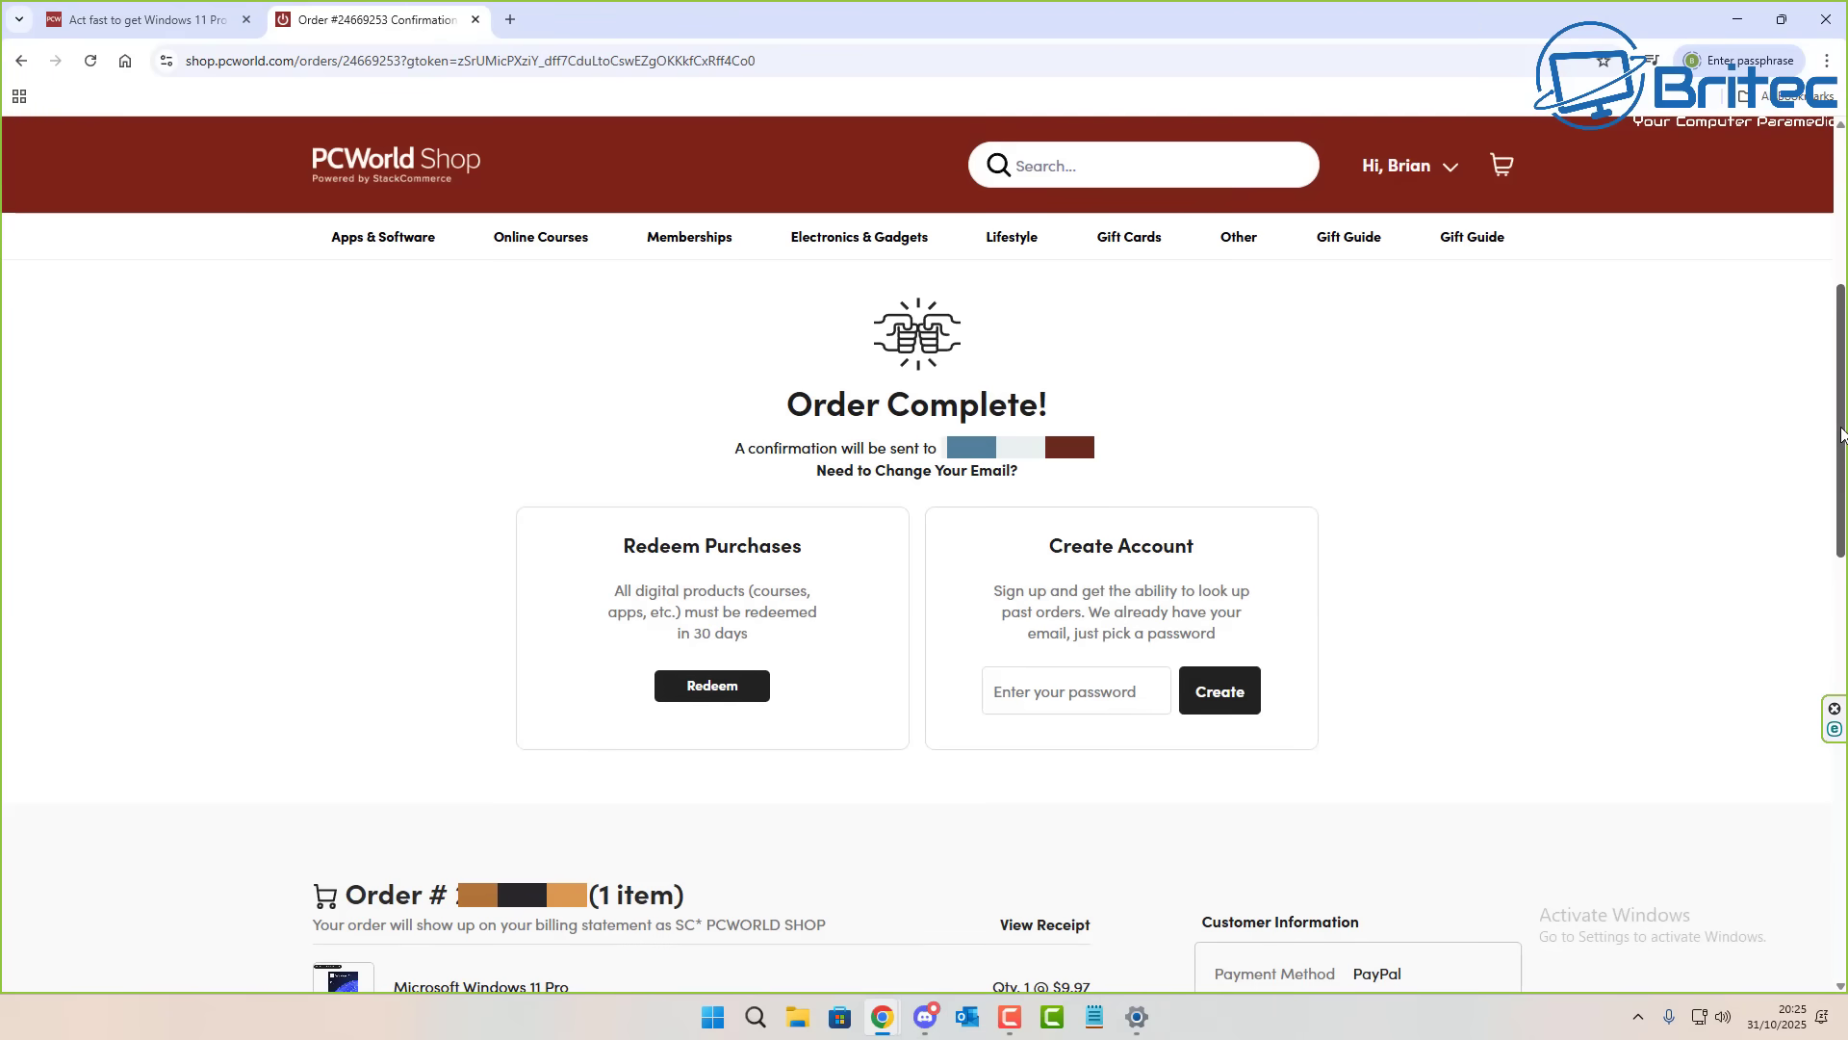
# - Scroll to the $13.95 order details and open the Windows 11 Pro Redeem page
pyautogui.moveTo(1841, 434); pyautogui.dragTo(1837, 589)
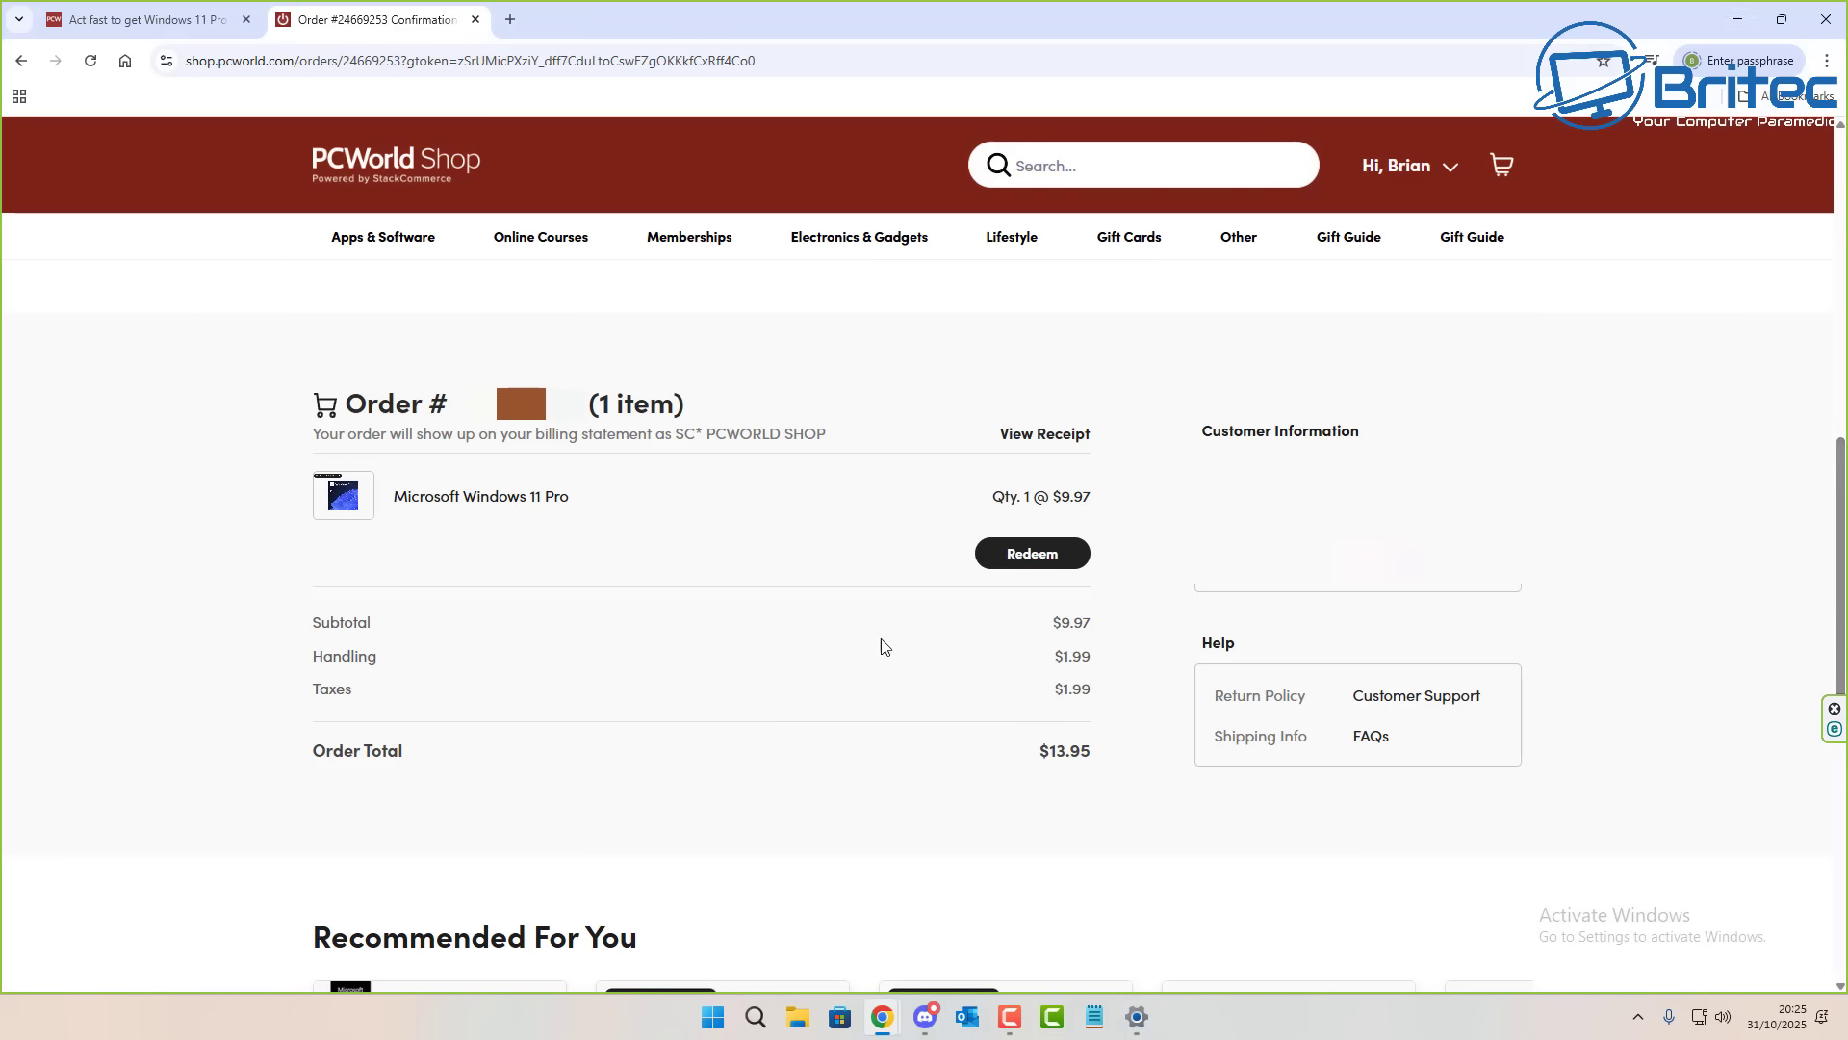
pyautogui.click(1052, 562)
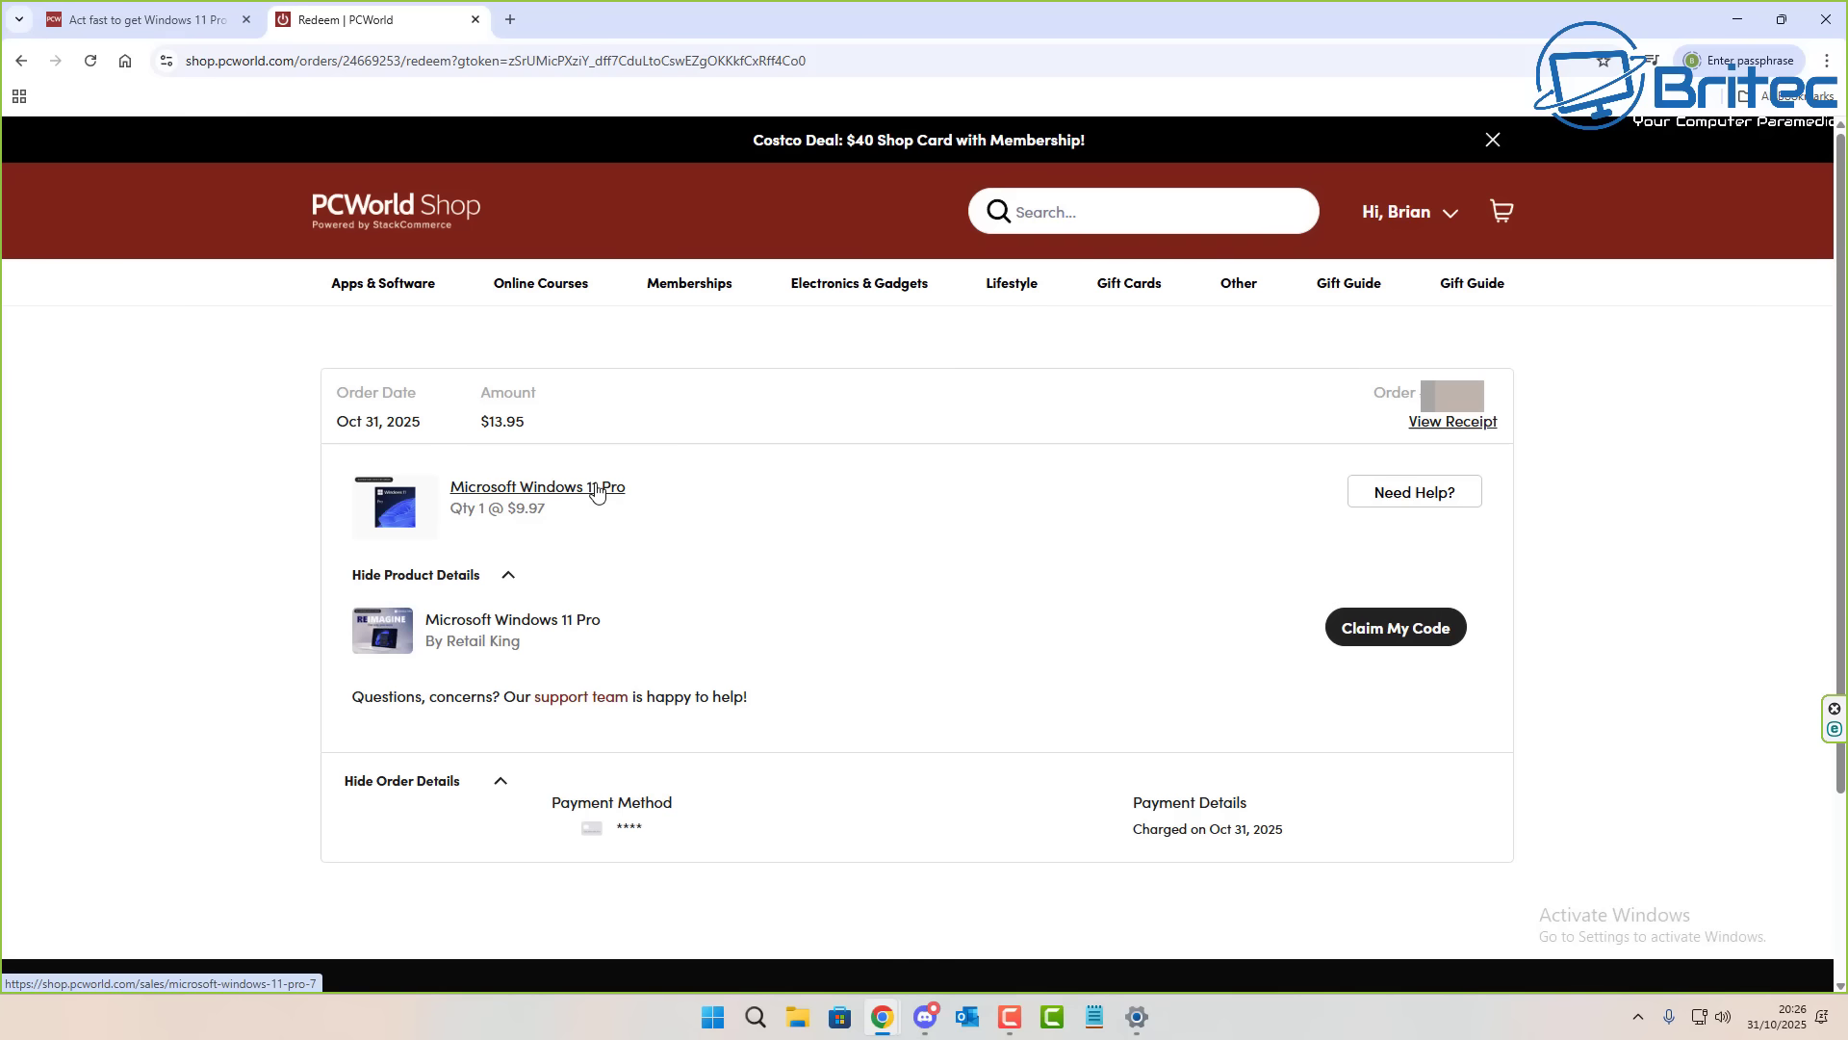
# - Claim the Windows 11 Pro licence code and copy it to the clipboard
pyautogui.click(1398, 635)
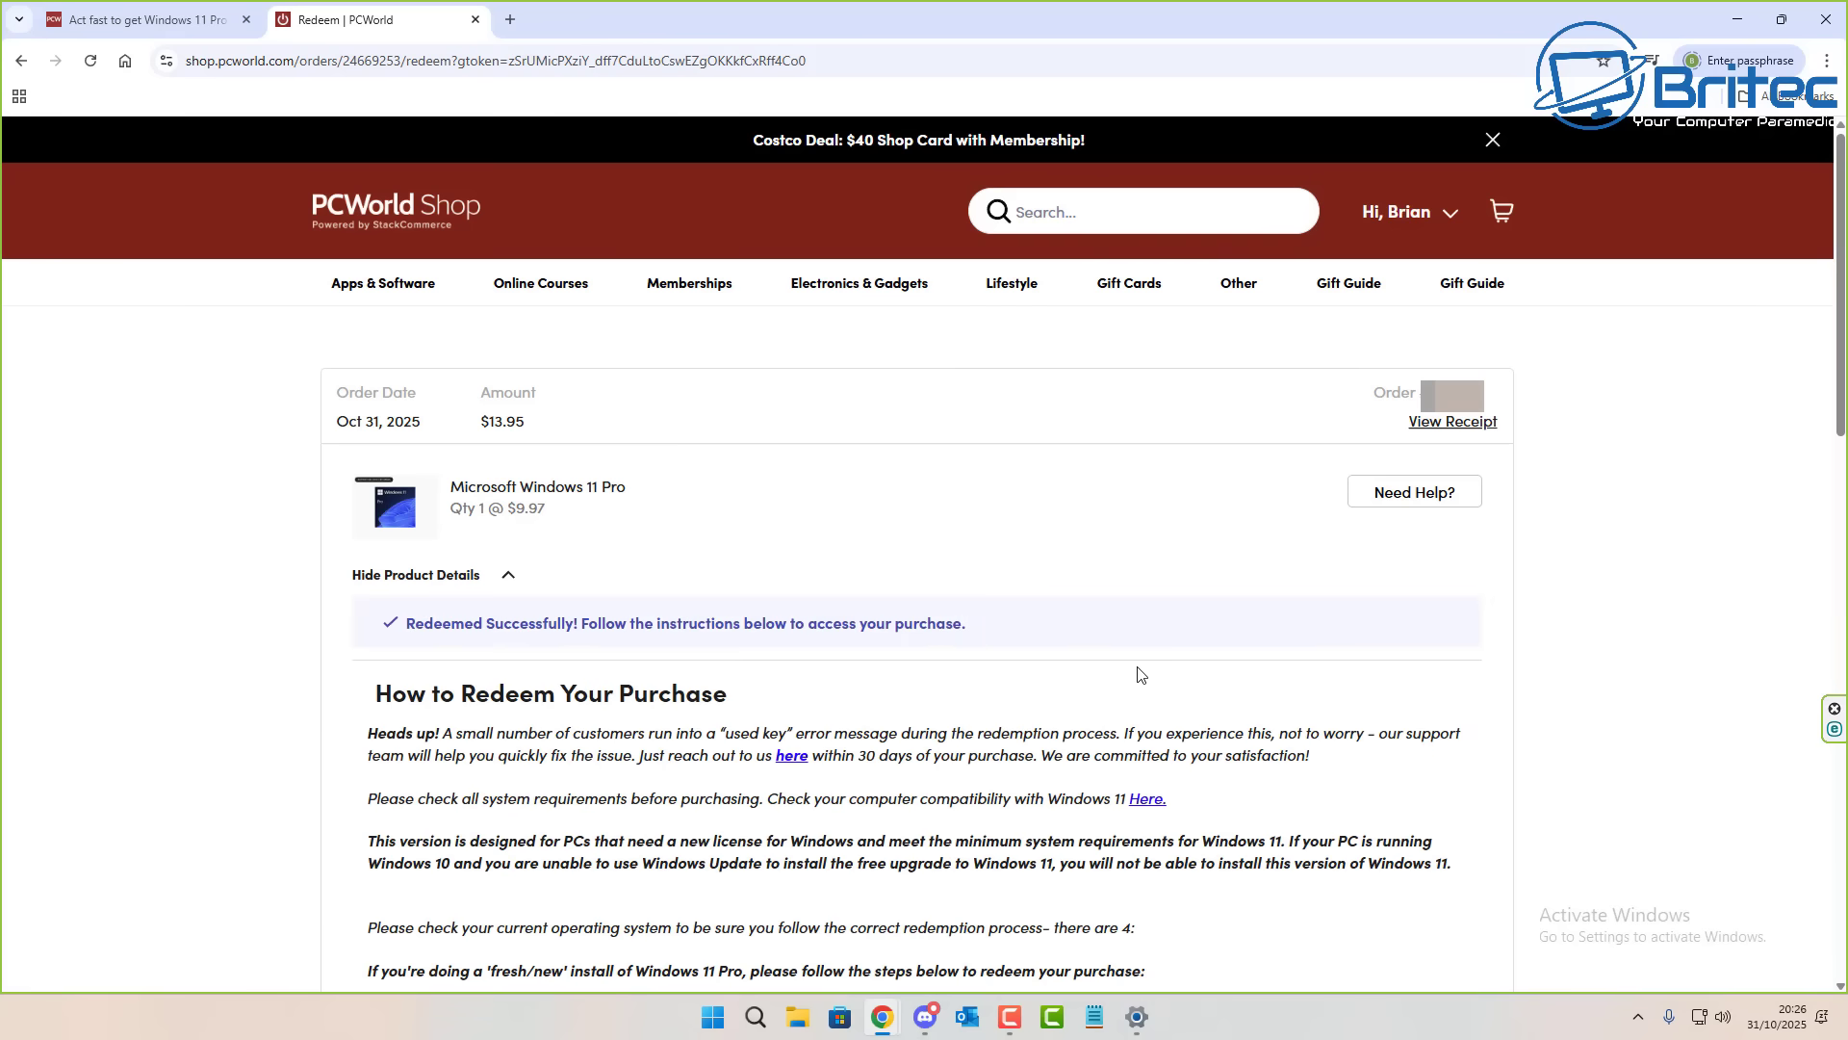
pyautogui.scroll(-8, 1107, 713)
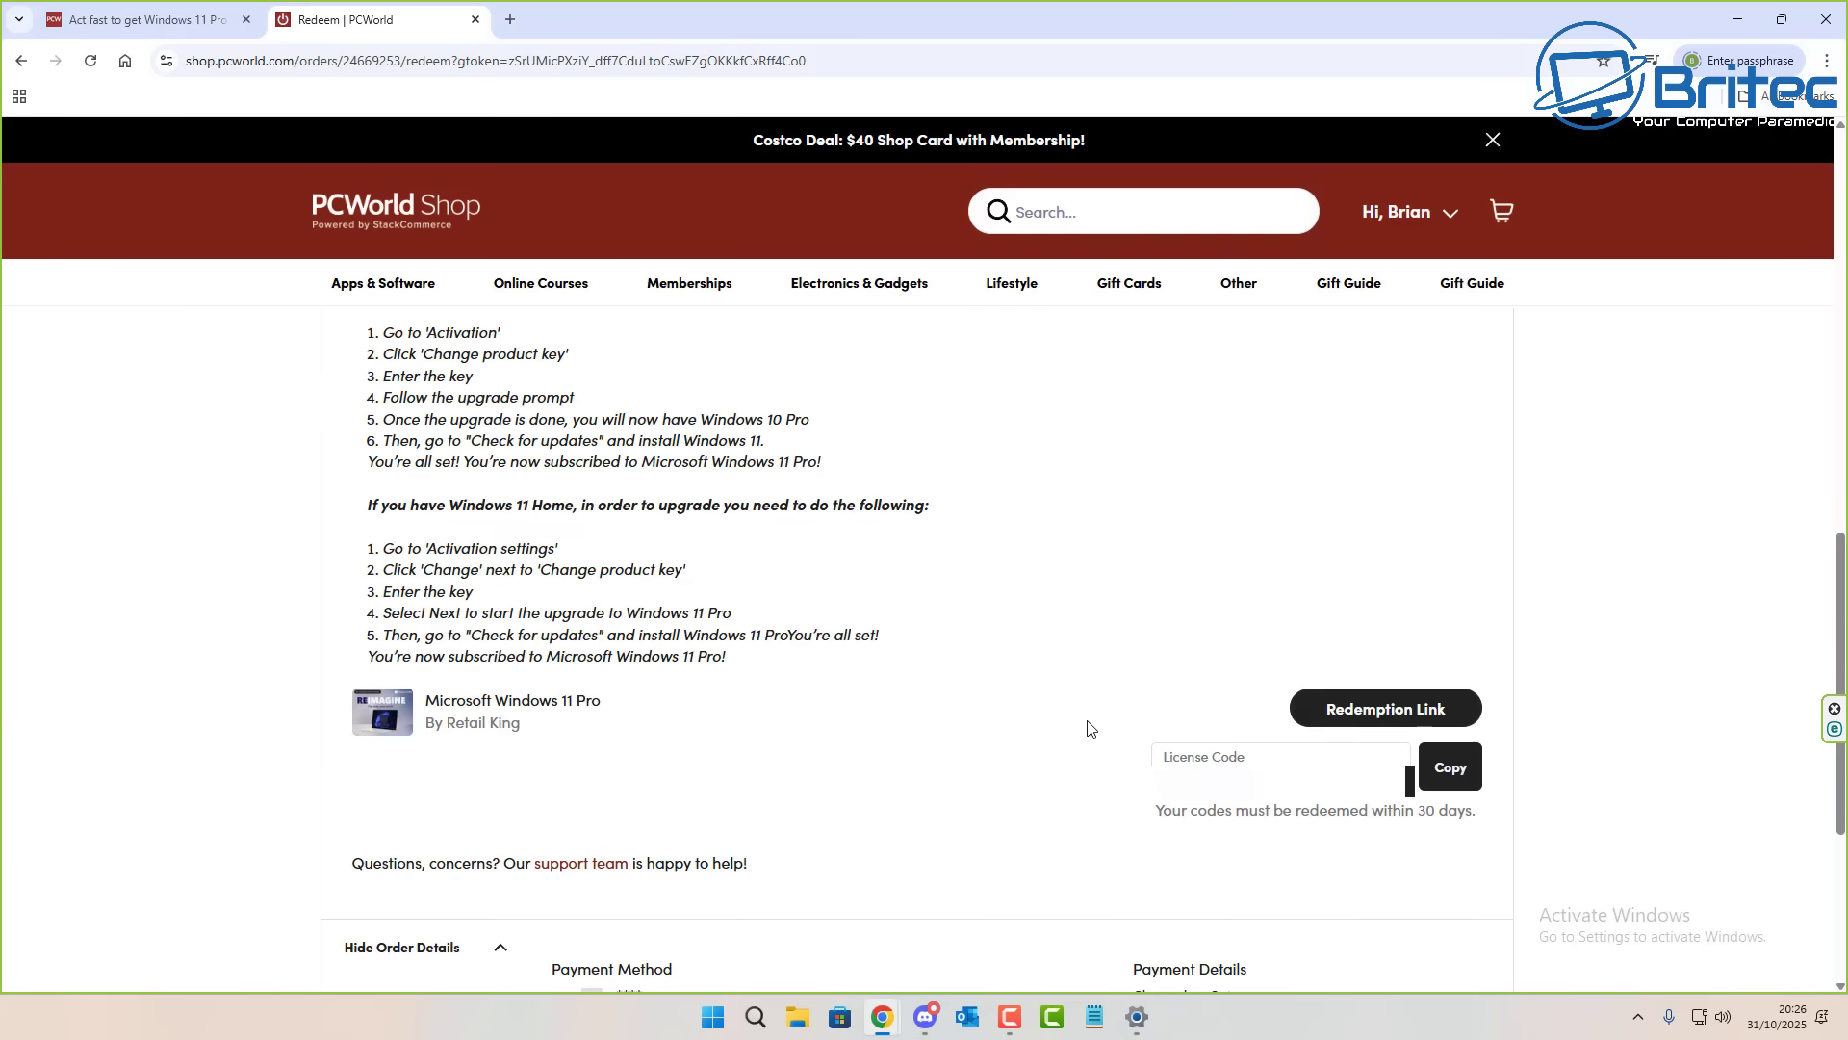
pyautogui.click(1439, 777)
# - Minimise the browser and paste the copied licence code into Settings' Change product key prompt
pyautogui.click(1735, 20)
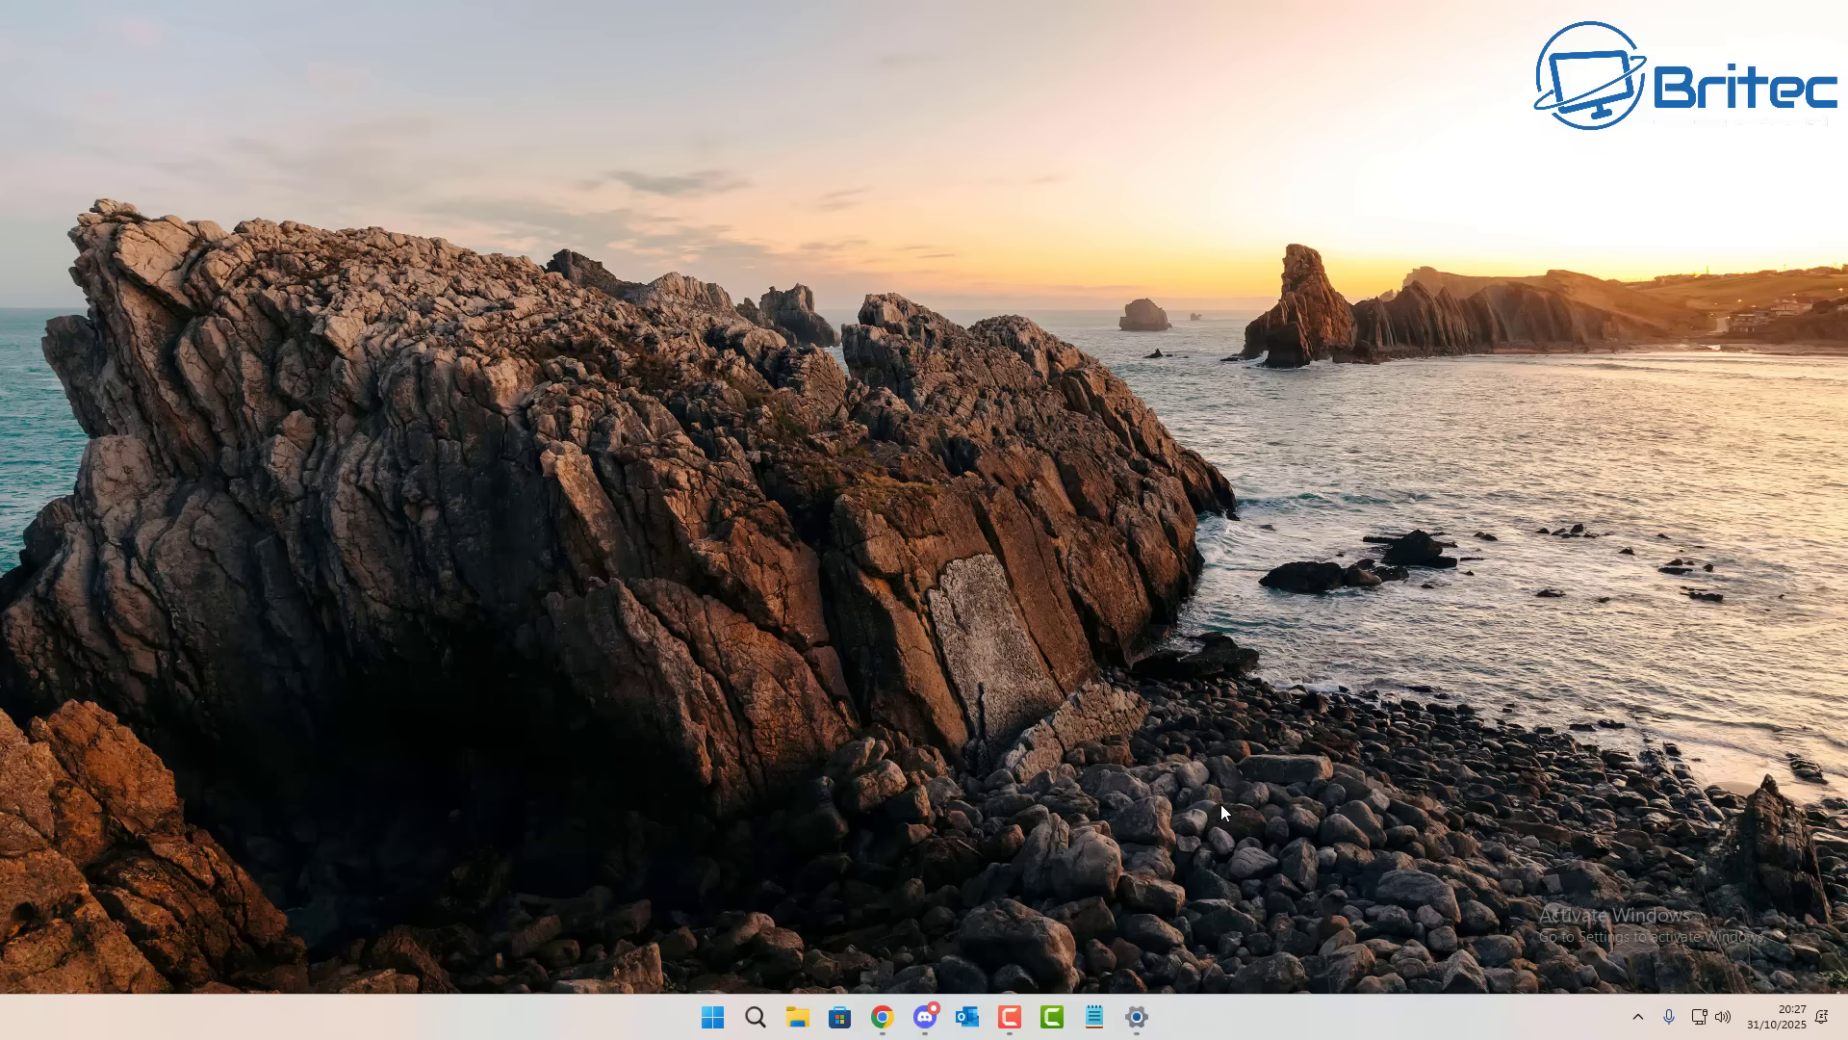
pyautogui.click(1136, 1017)
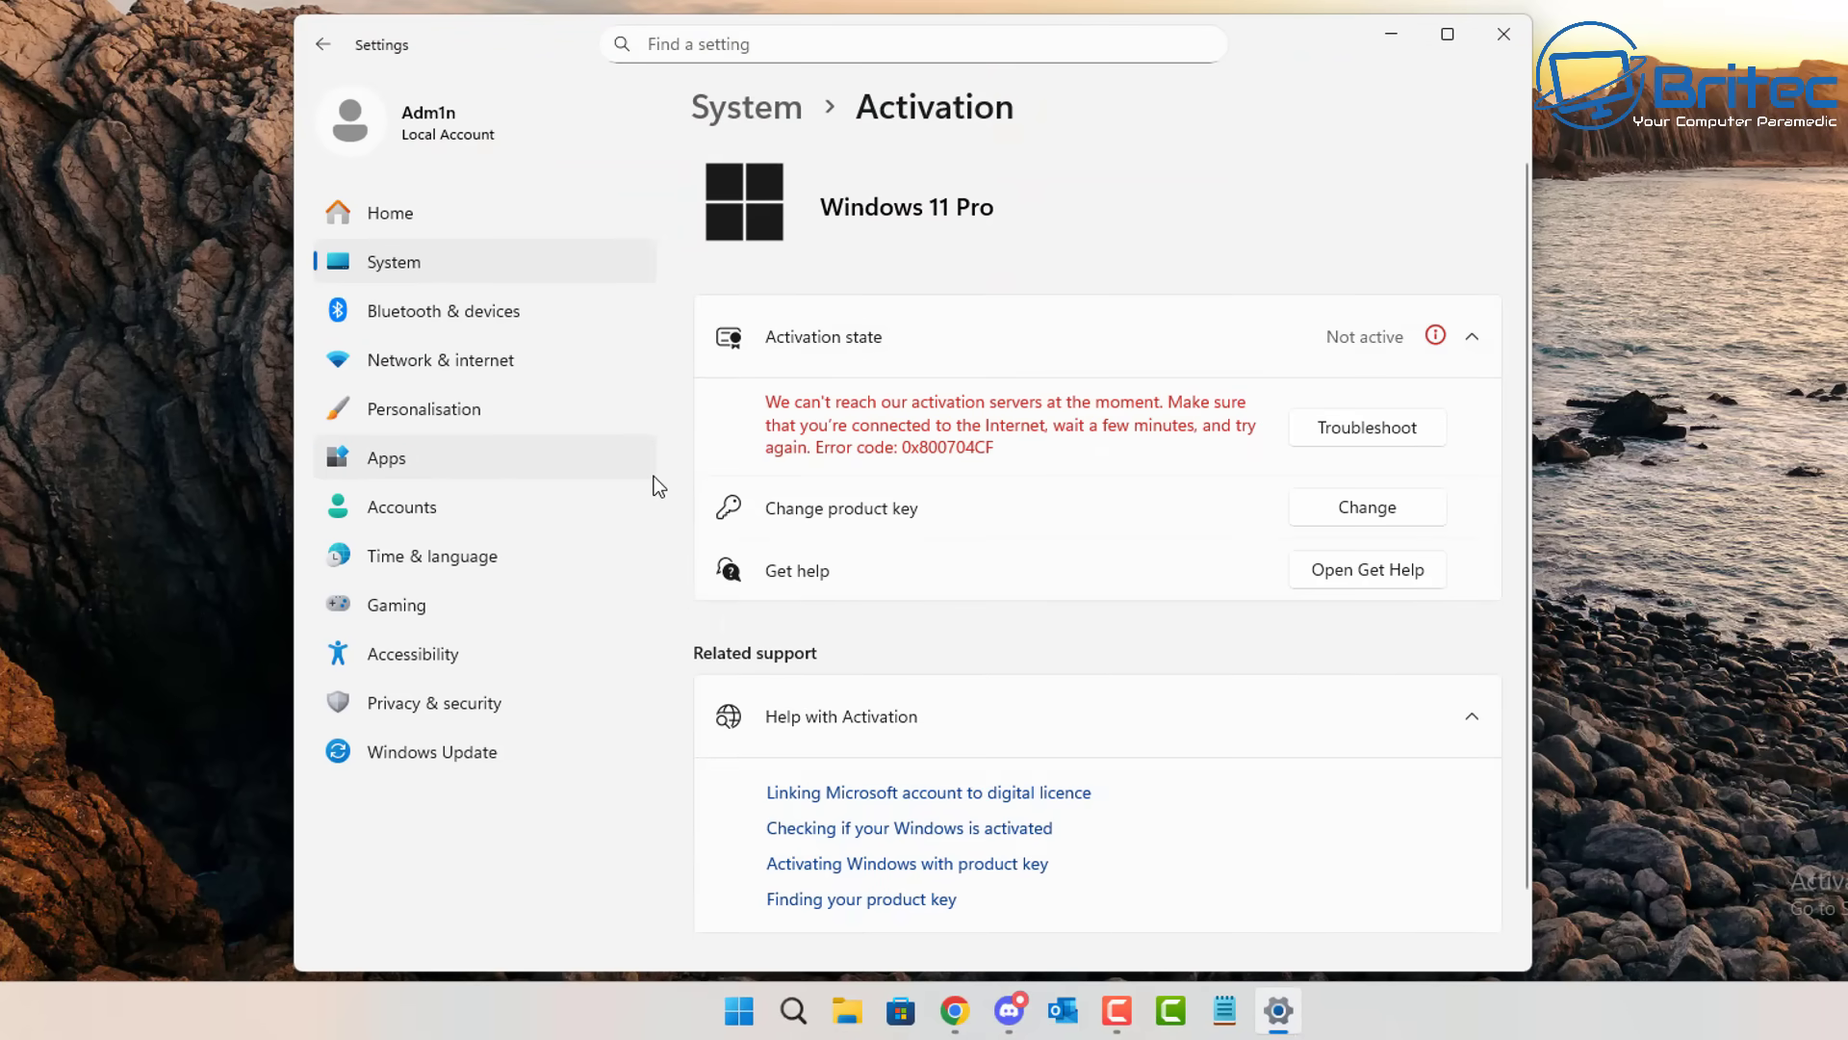
pyautogui.click(1355, 513)
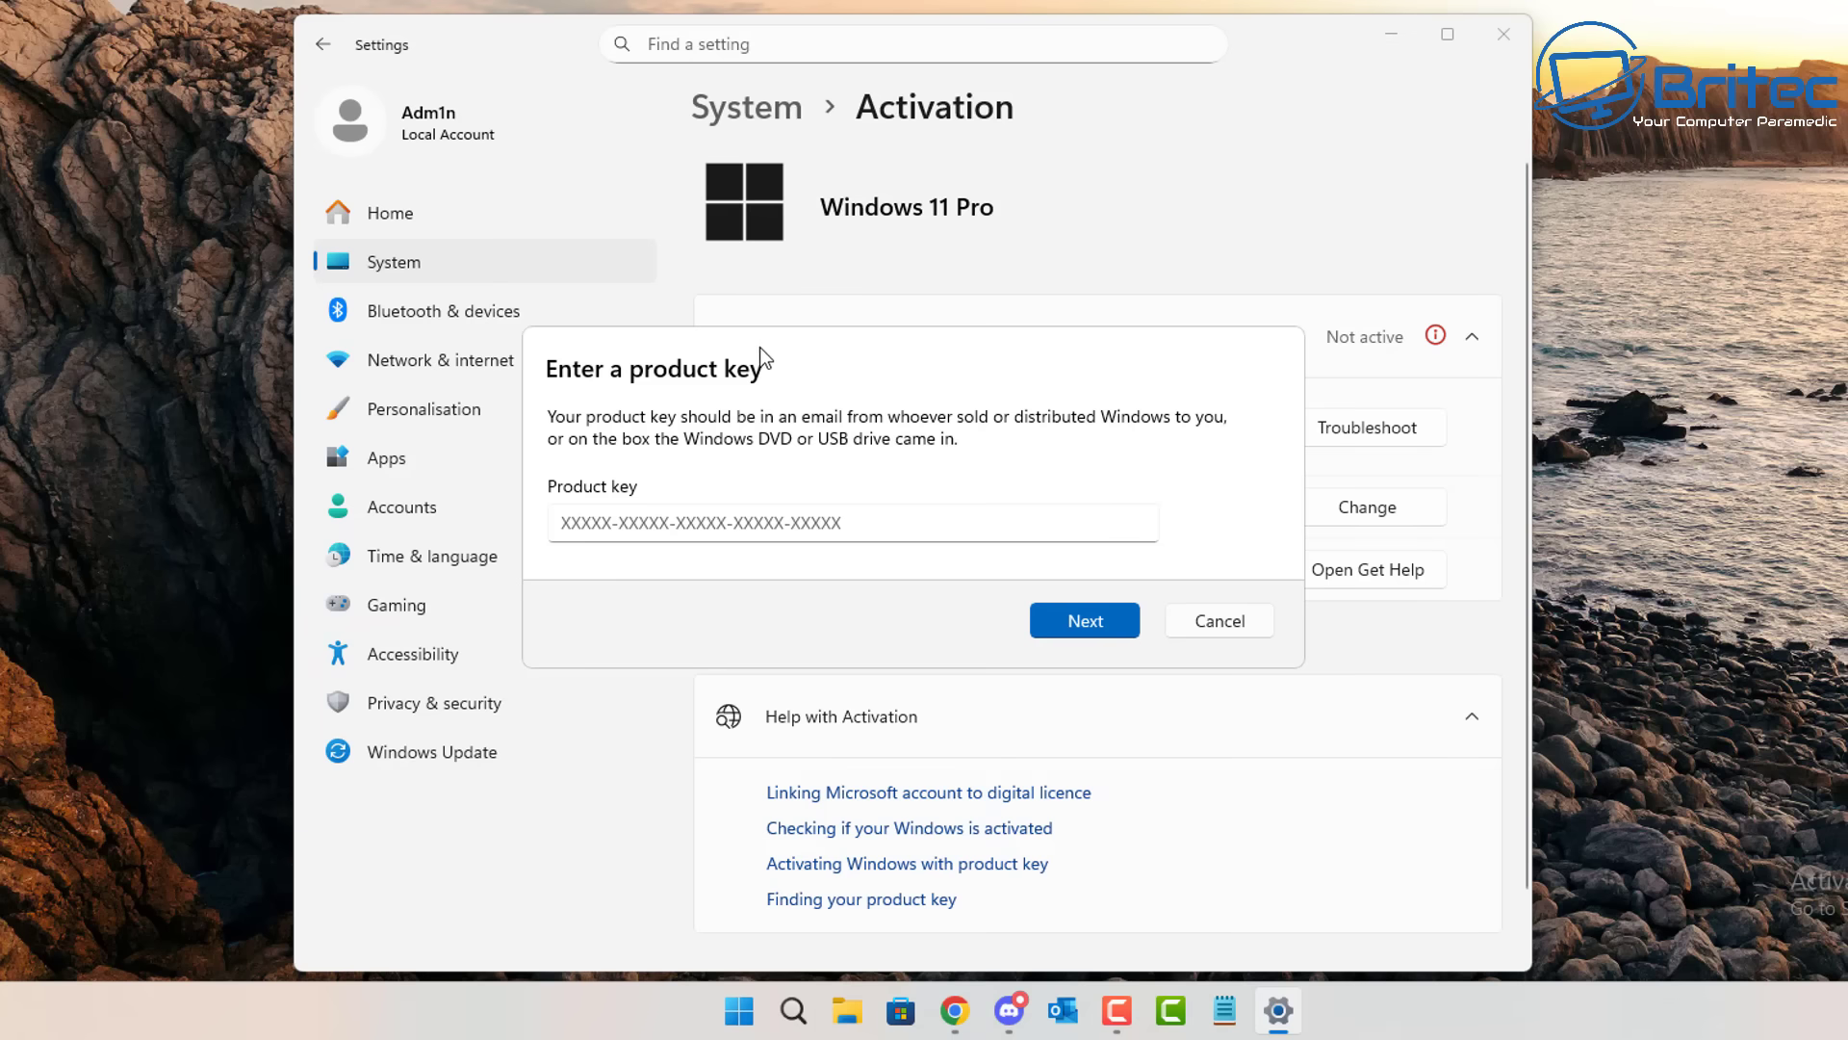
pyautogui.click(571, 520)
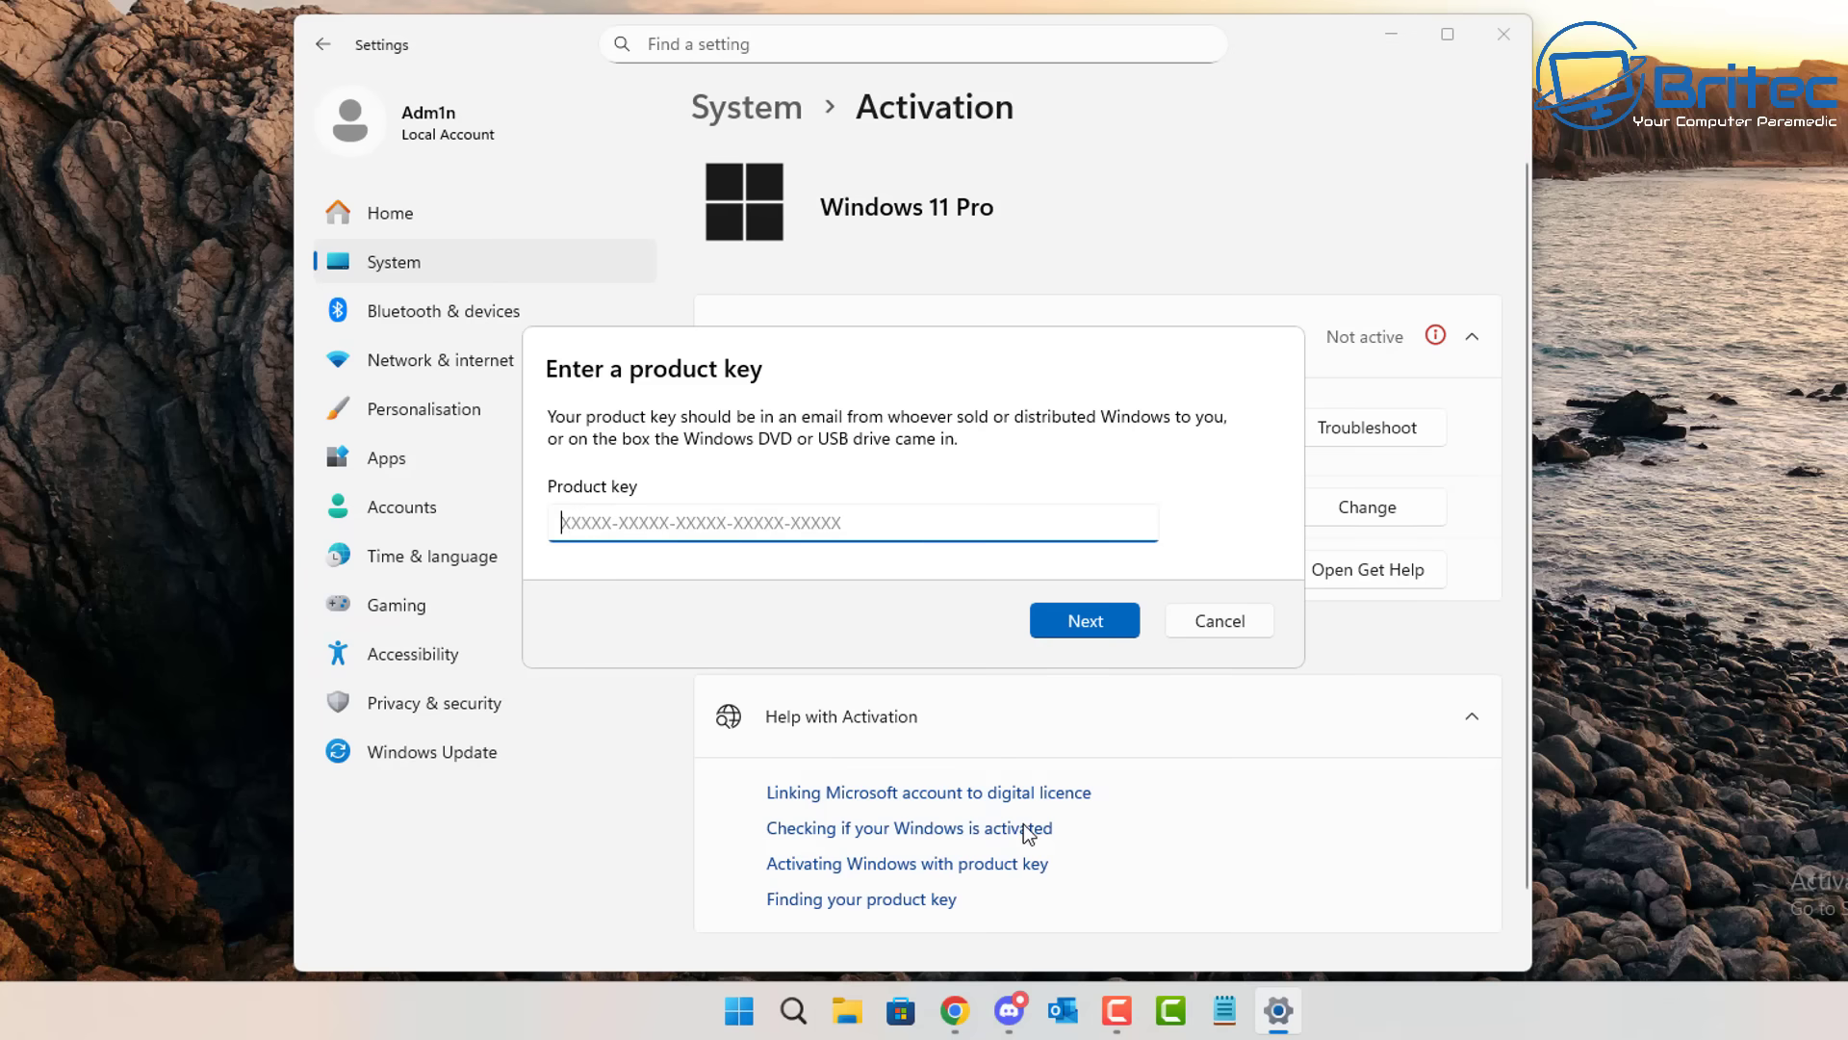
pyautogui.hotkey('ctrl', 'v')
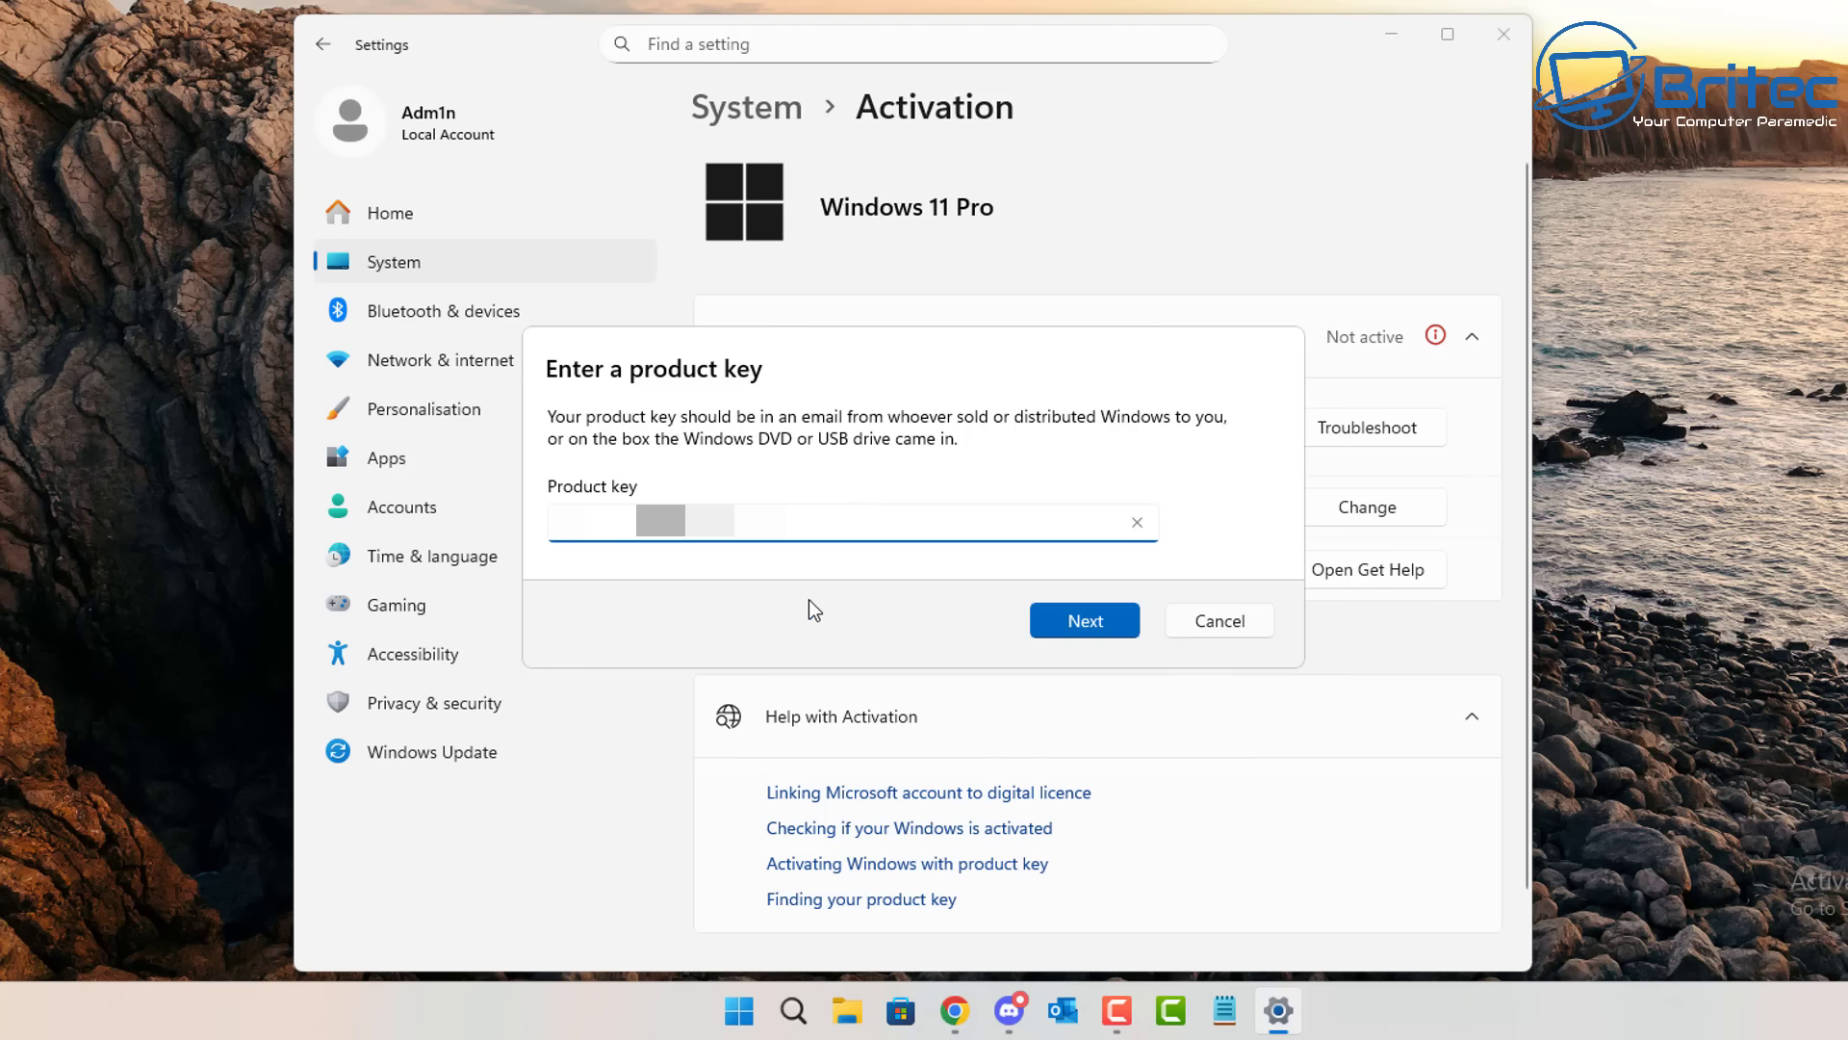
# - Submit the pasted key, activate Windows 11 Pro and dismiss the success message
pyautogui.click(1082, 621)
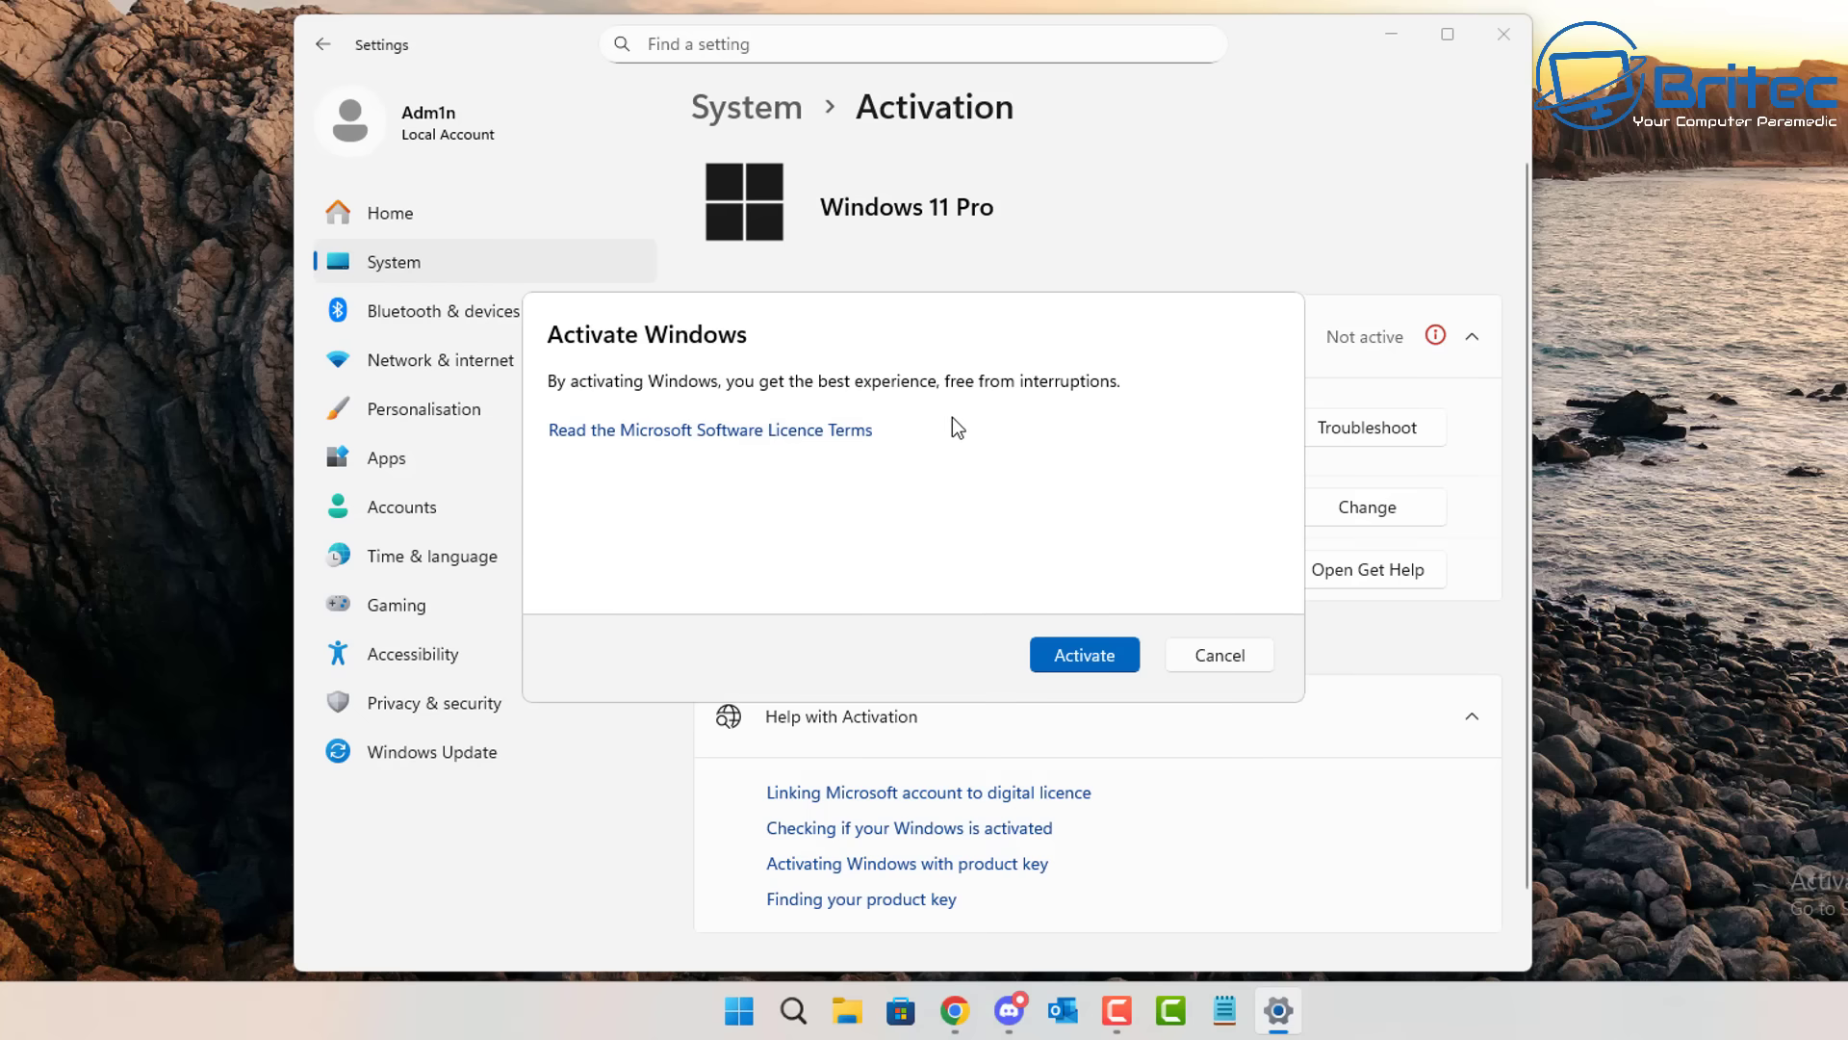
pyautogui.click(1092, 662)
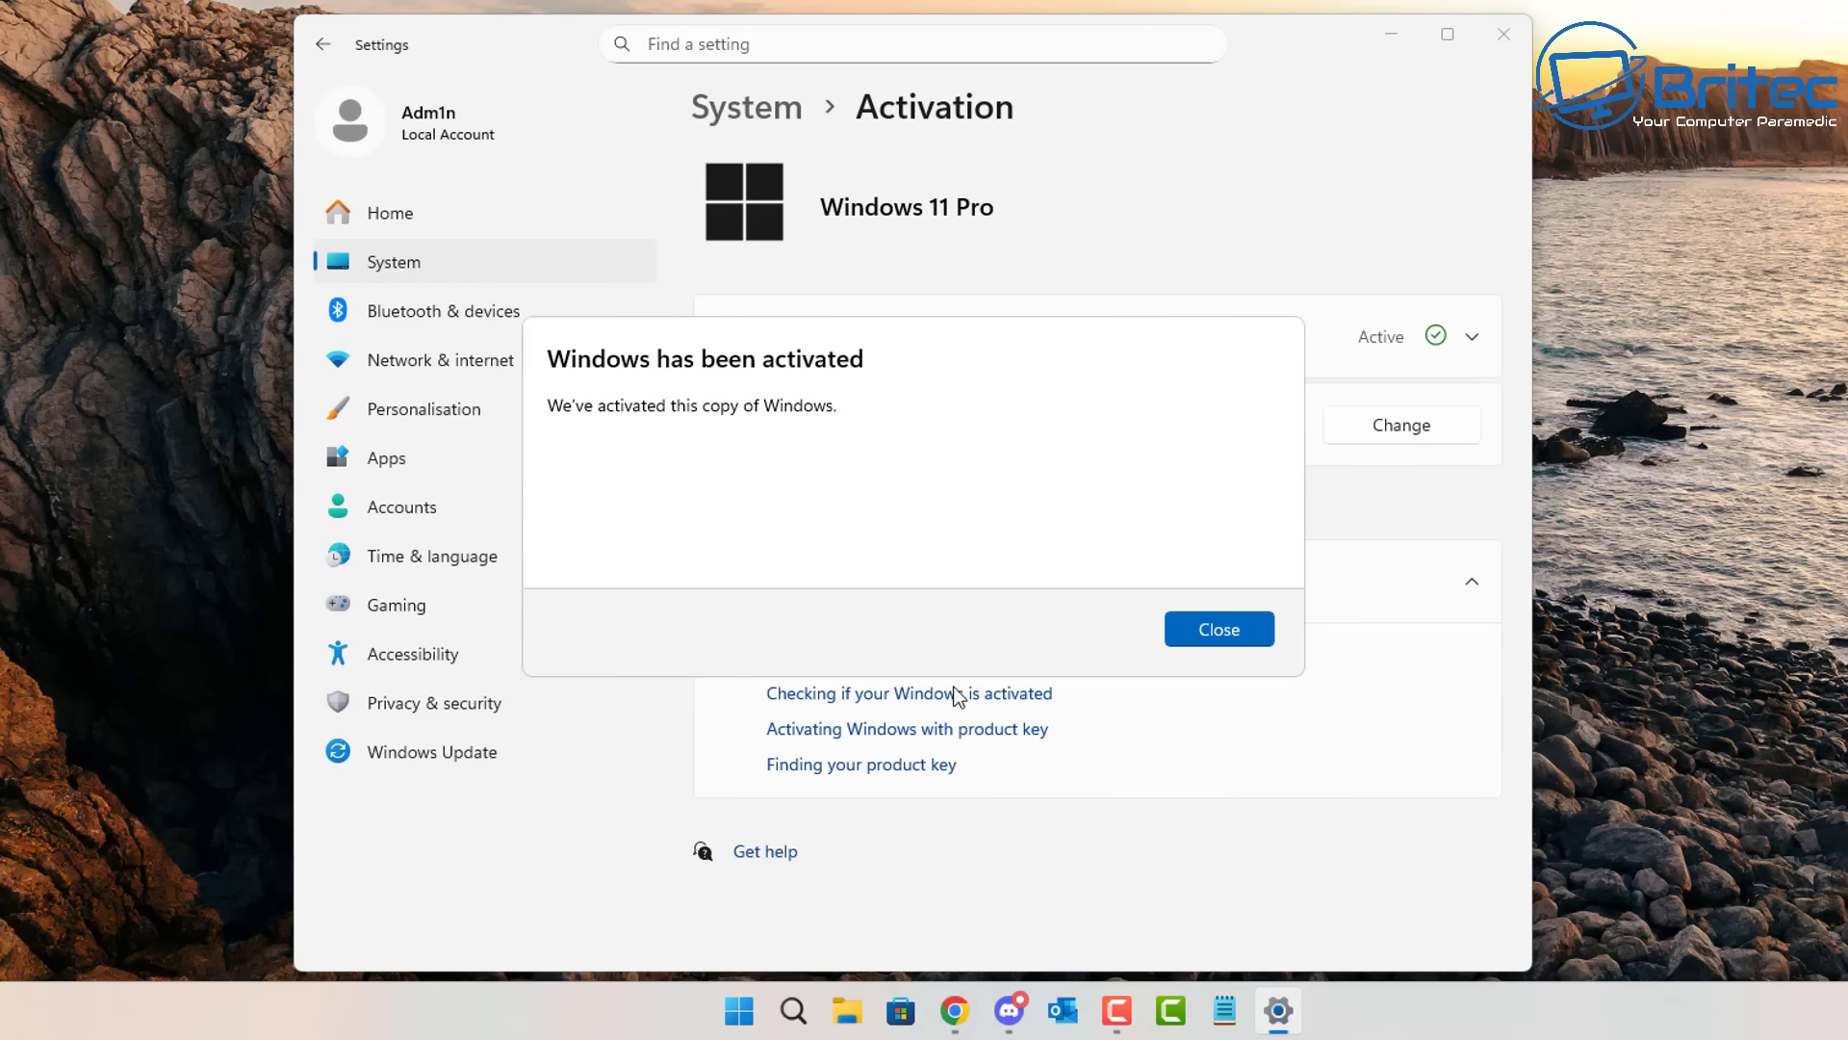
pyautogui.click(1217, 631)
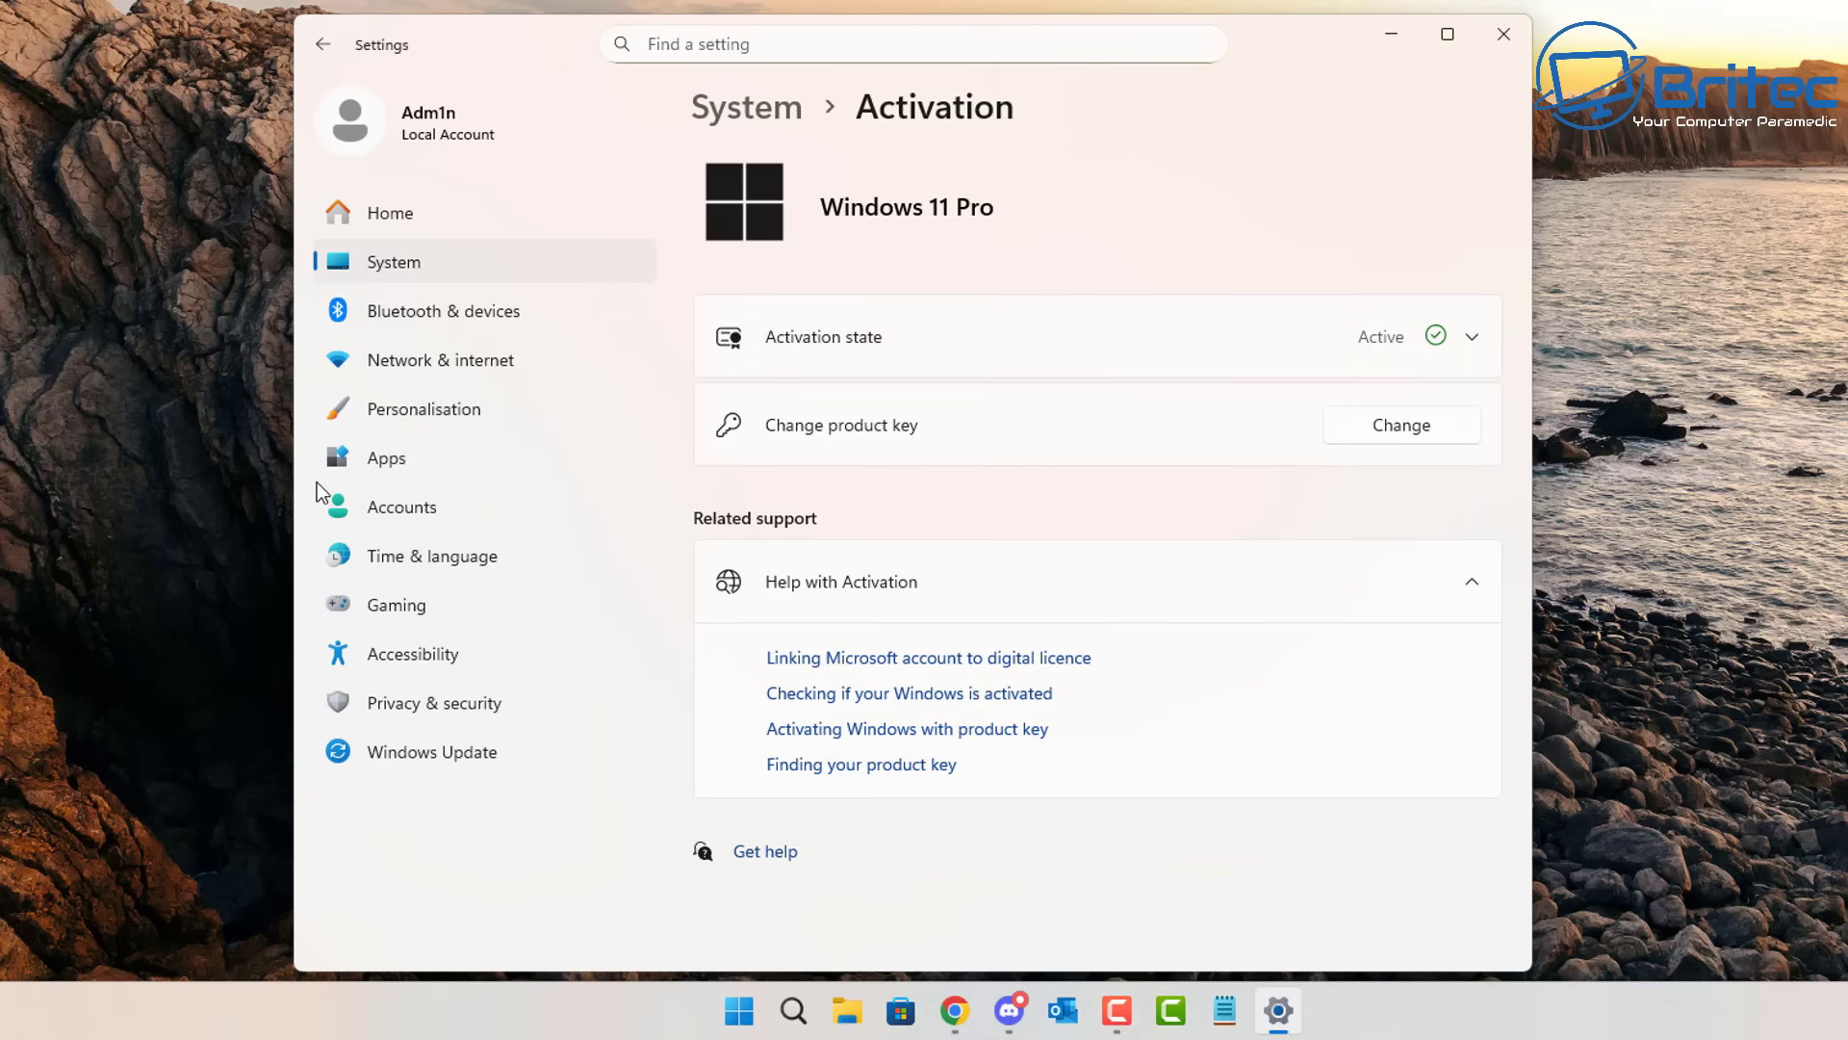
# - Set Personalisation > Colours mode to Dark, then close Settings
pyautogui.click(472, 410)
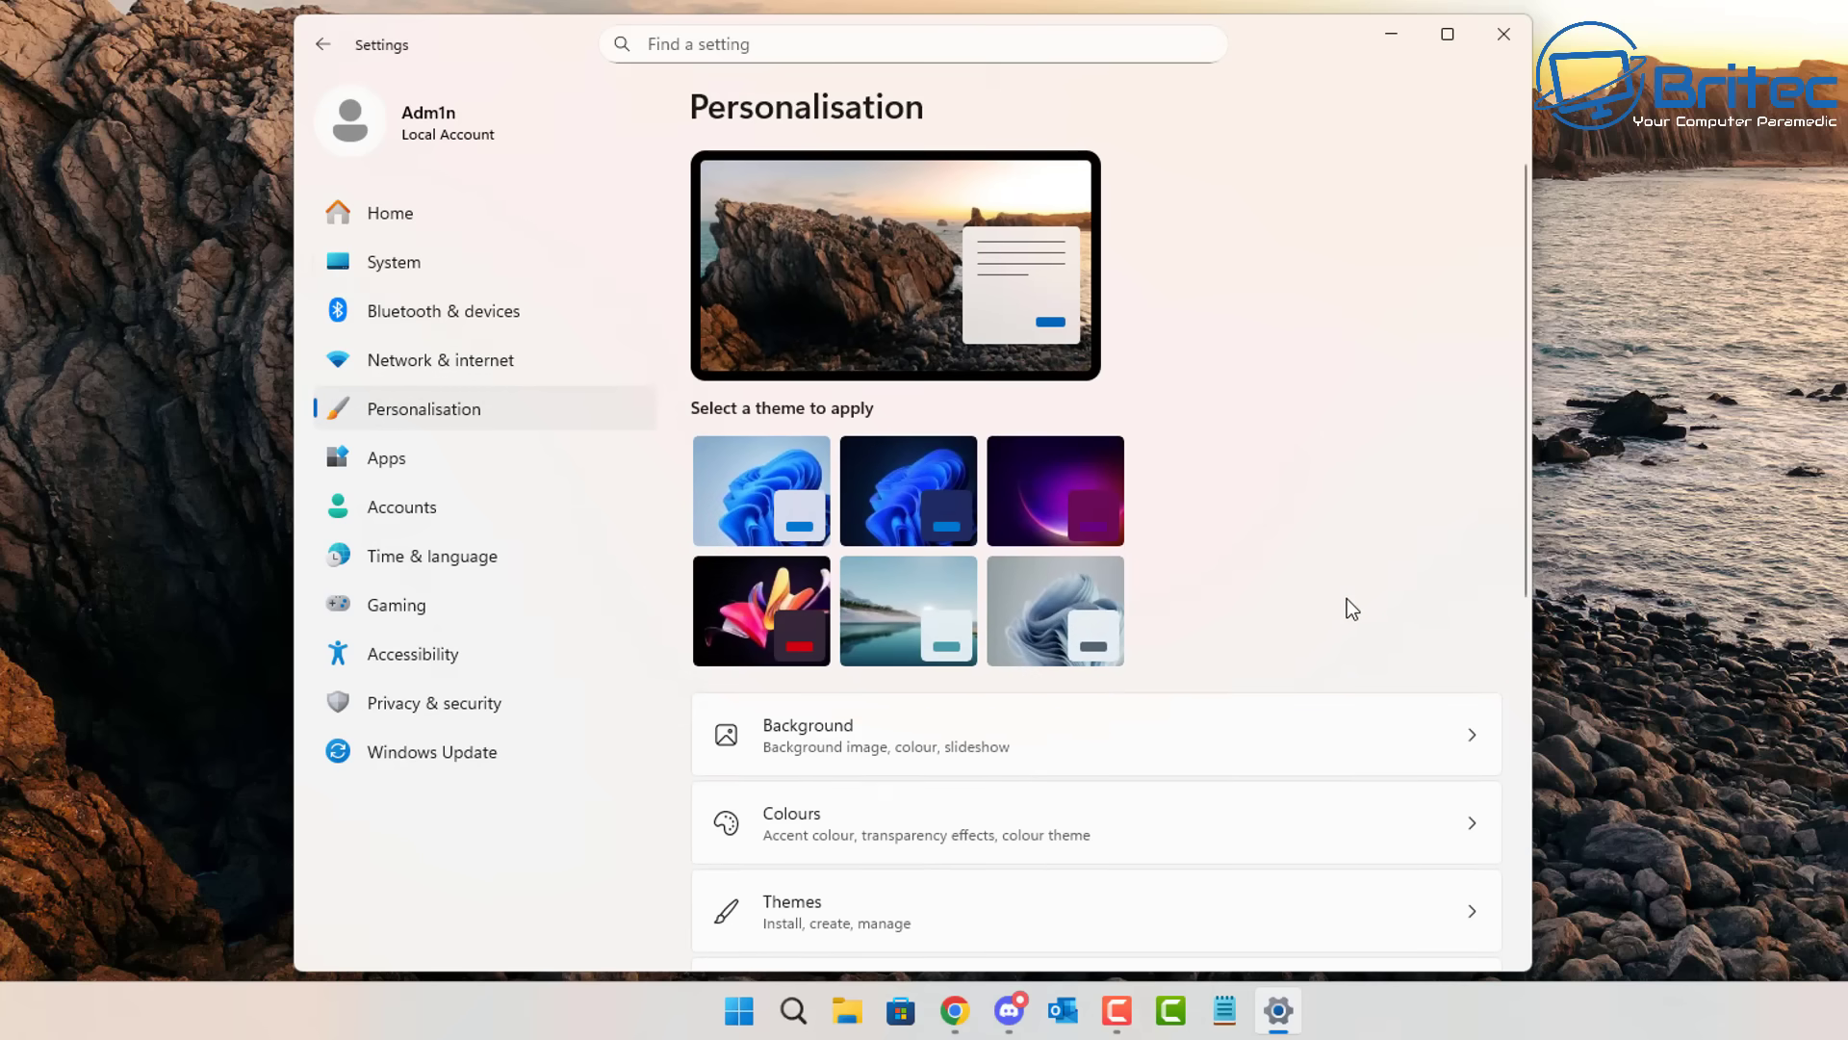
pyautogui.scroll(-3, 1345, 597)
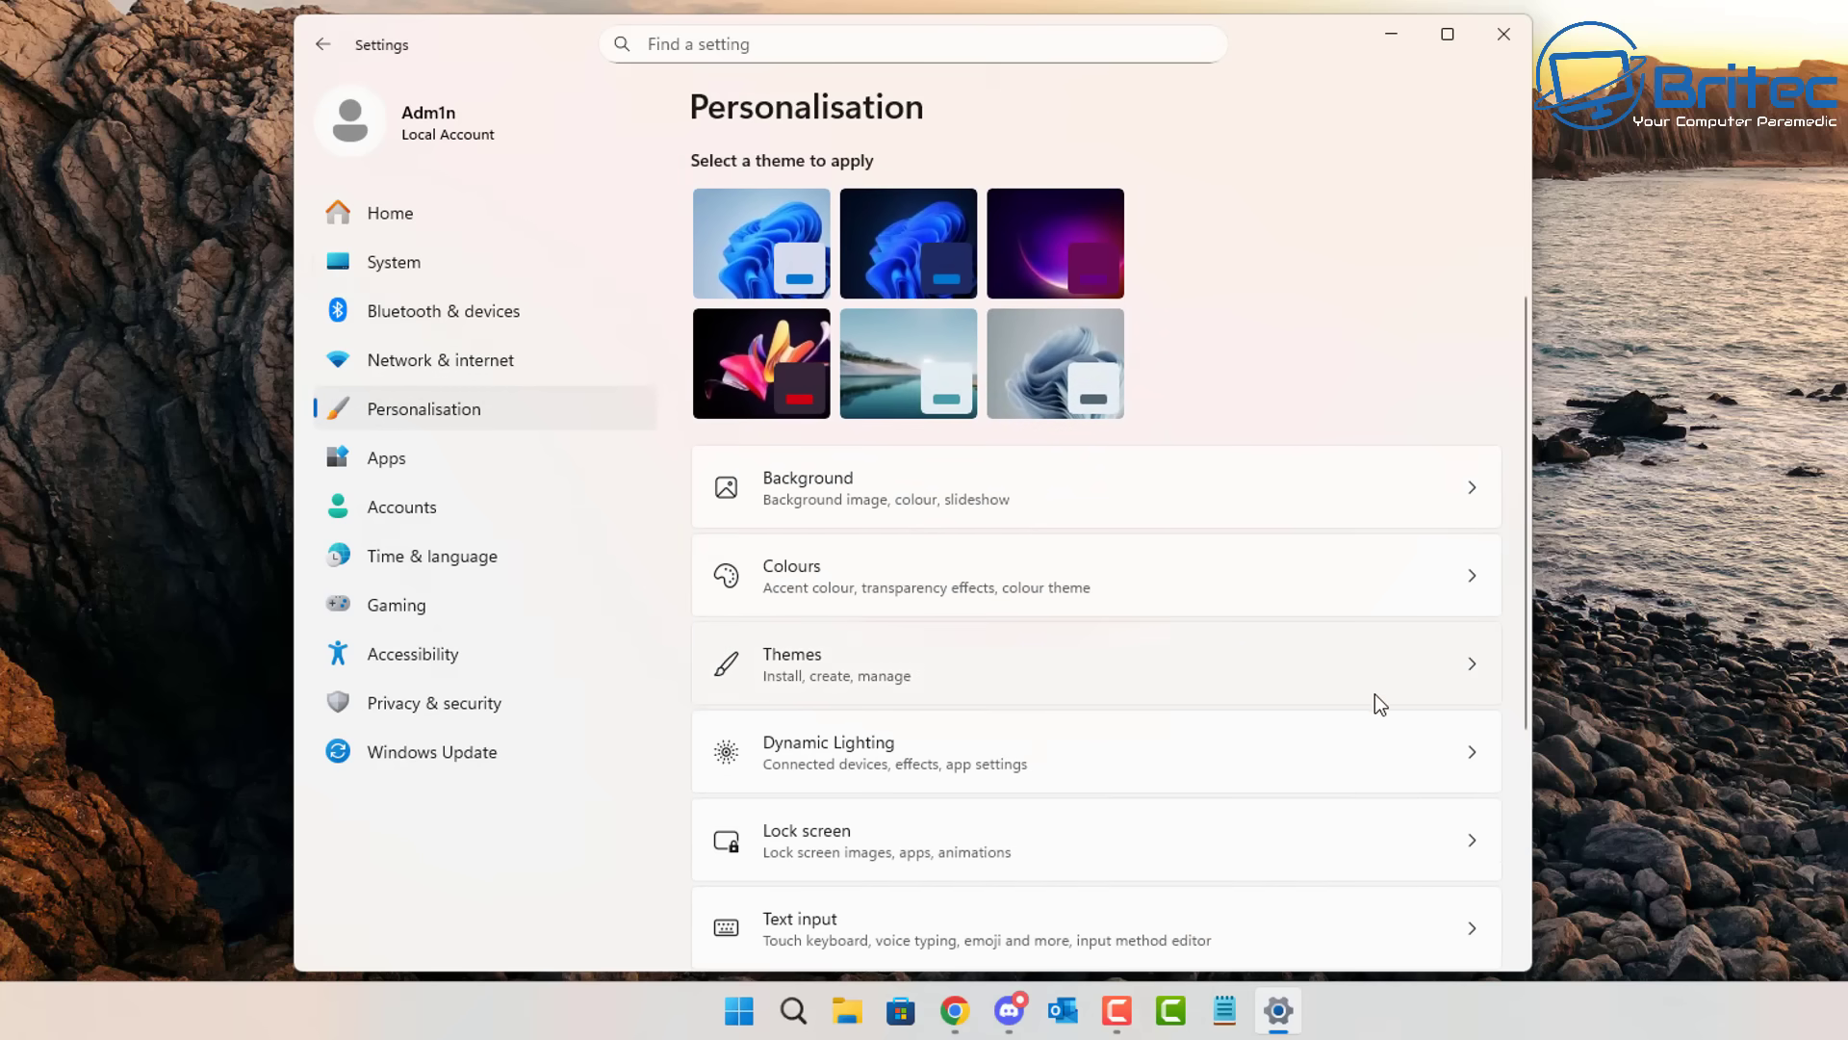
pyautogui.click(1193, 587)
pyautogui.click(1459, 435)
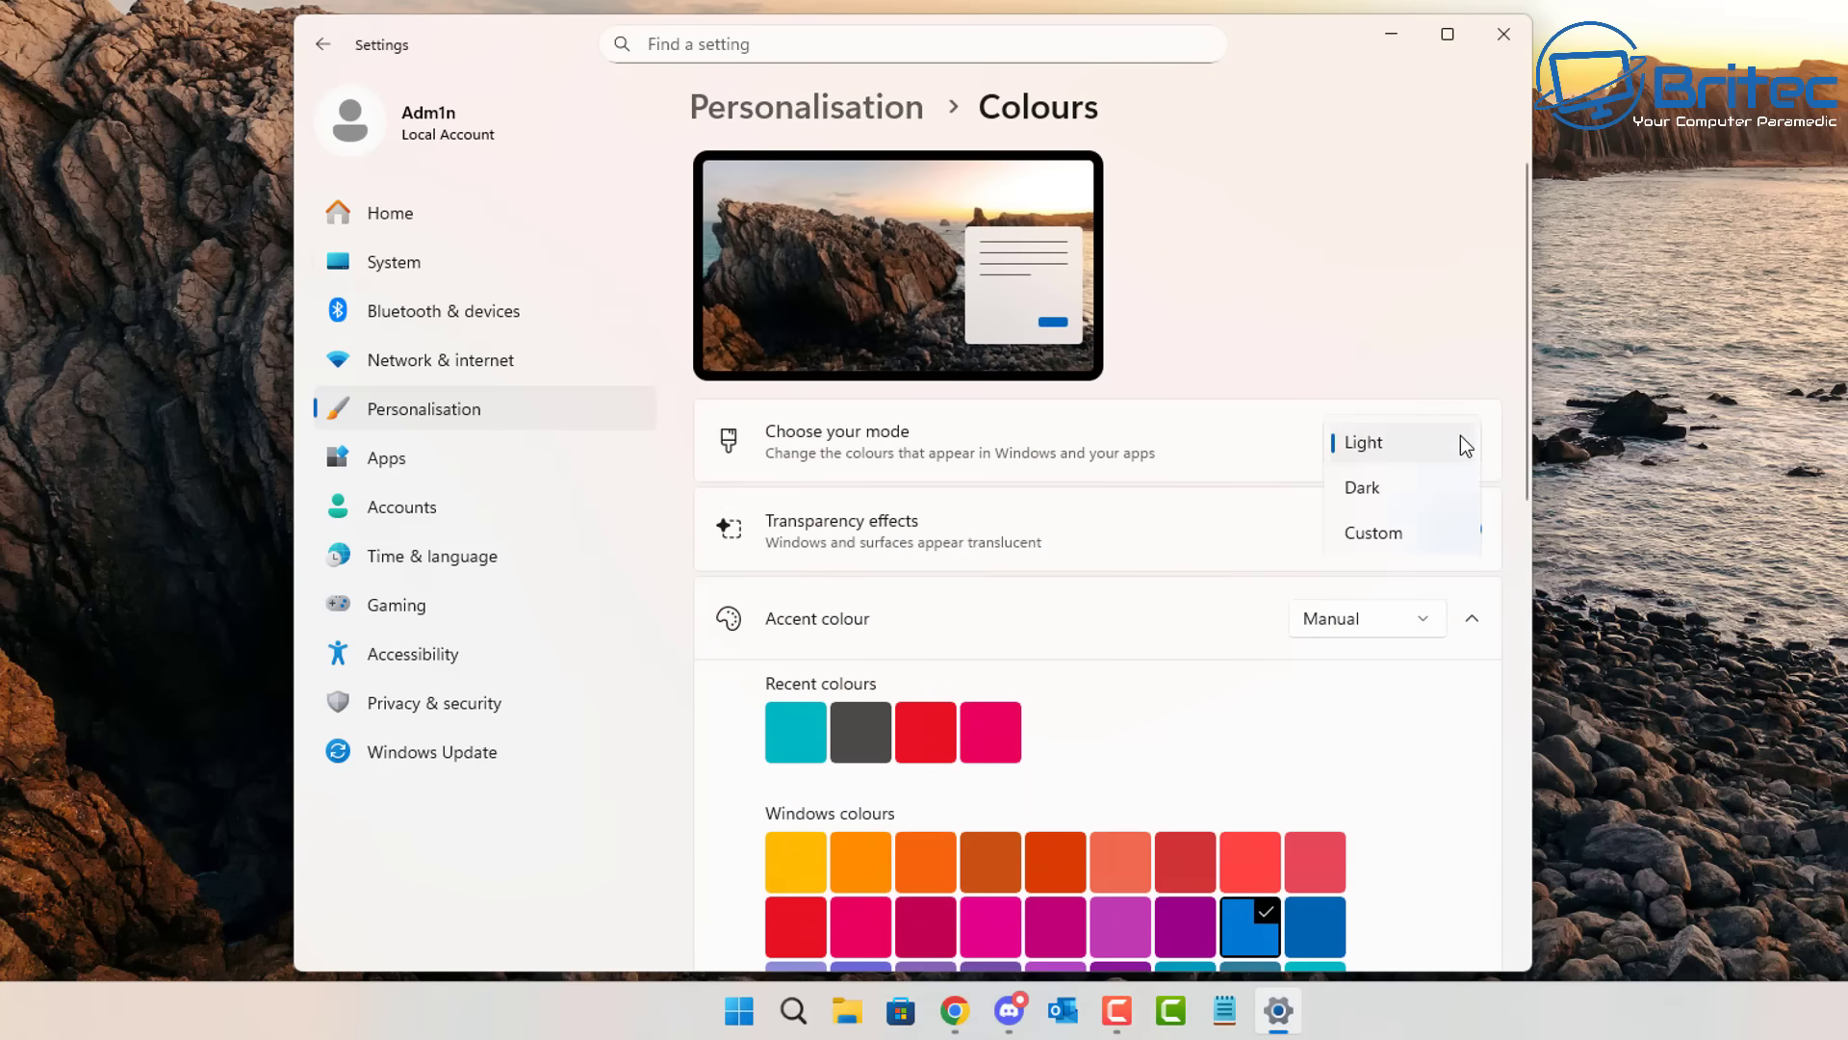
pyautogui.click(1387, 500)
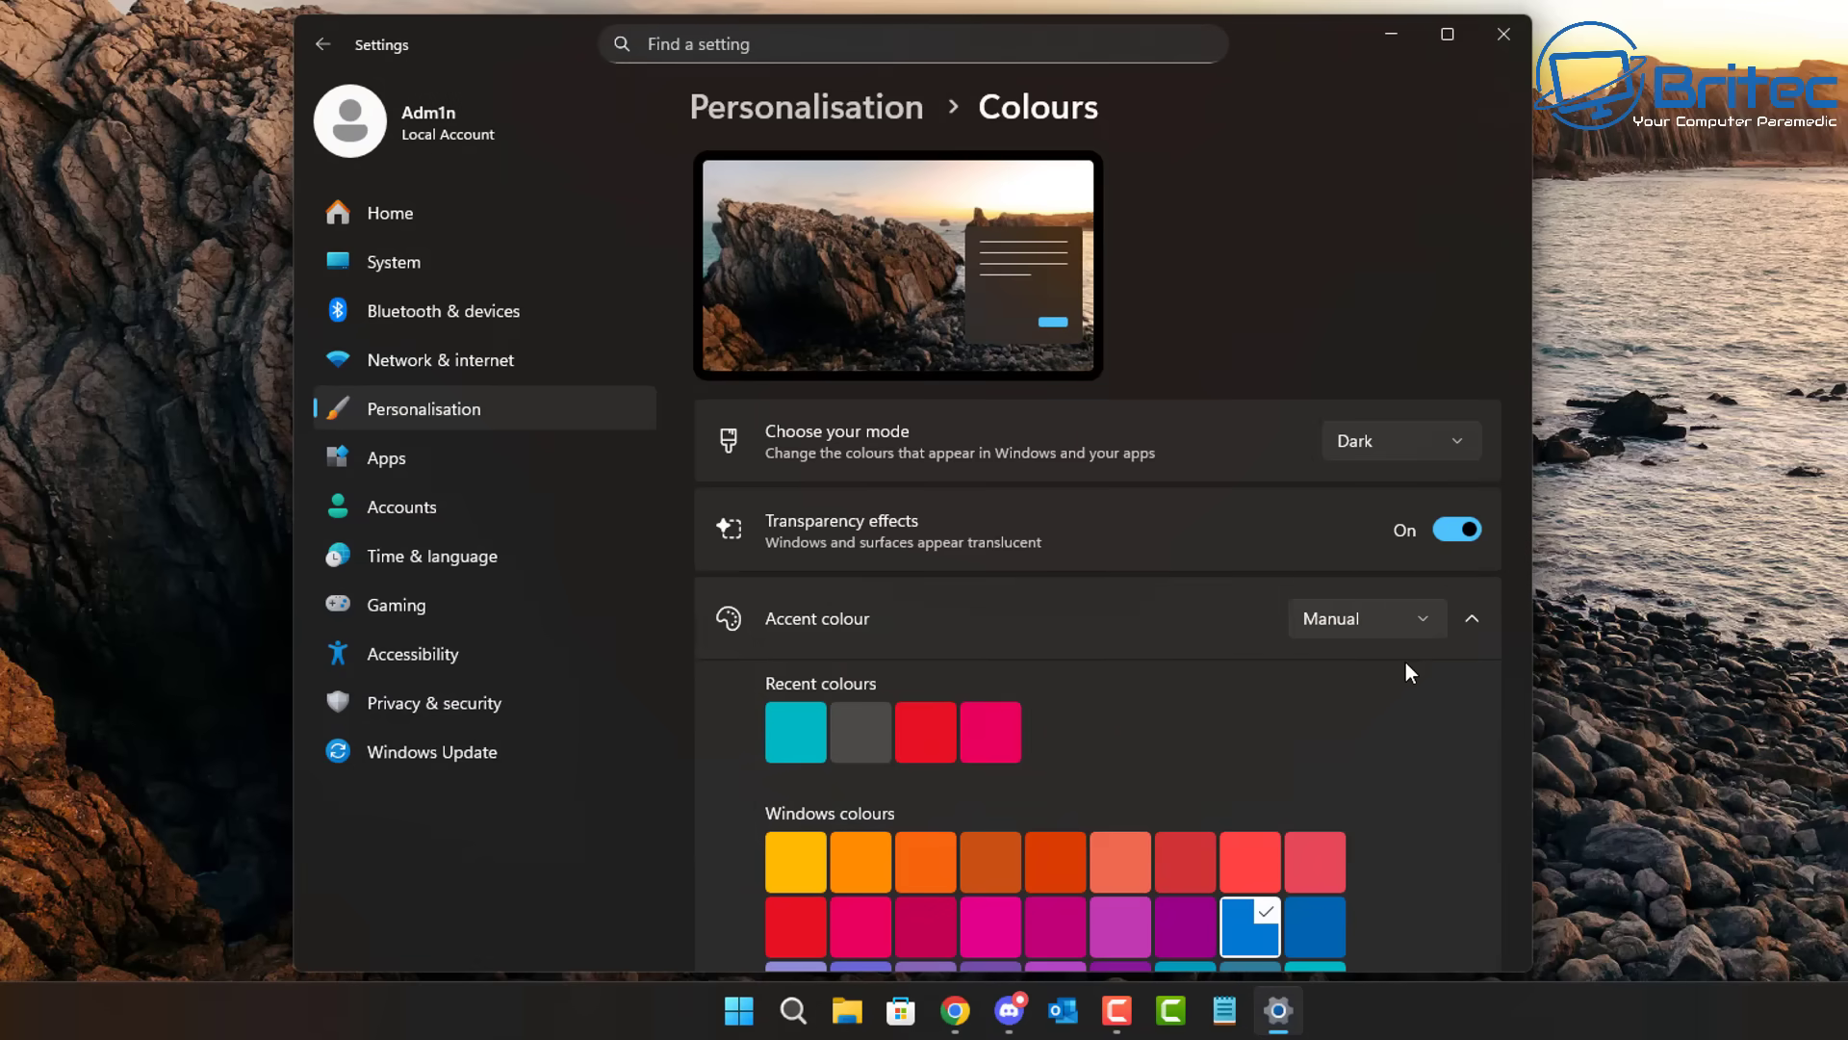
pyautogui.click(1502, 31)
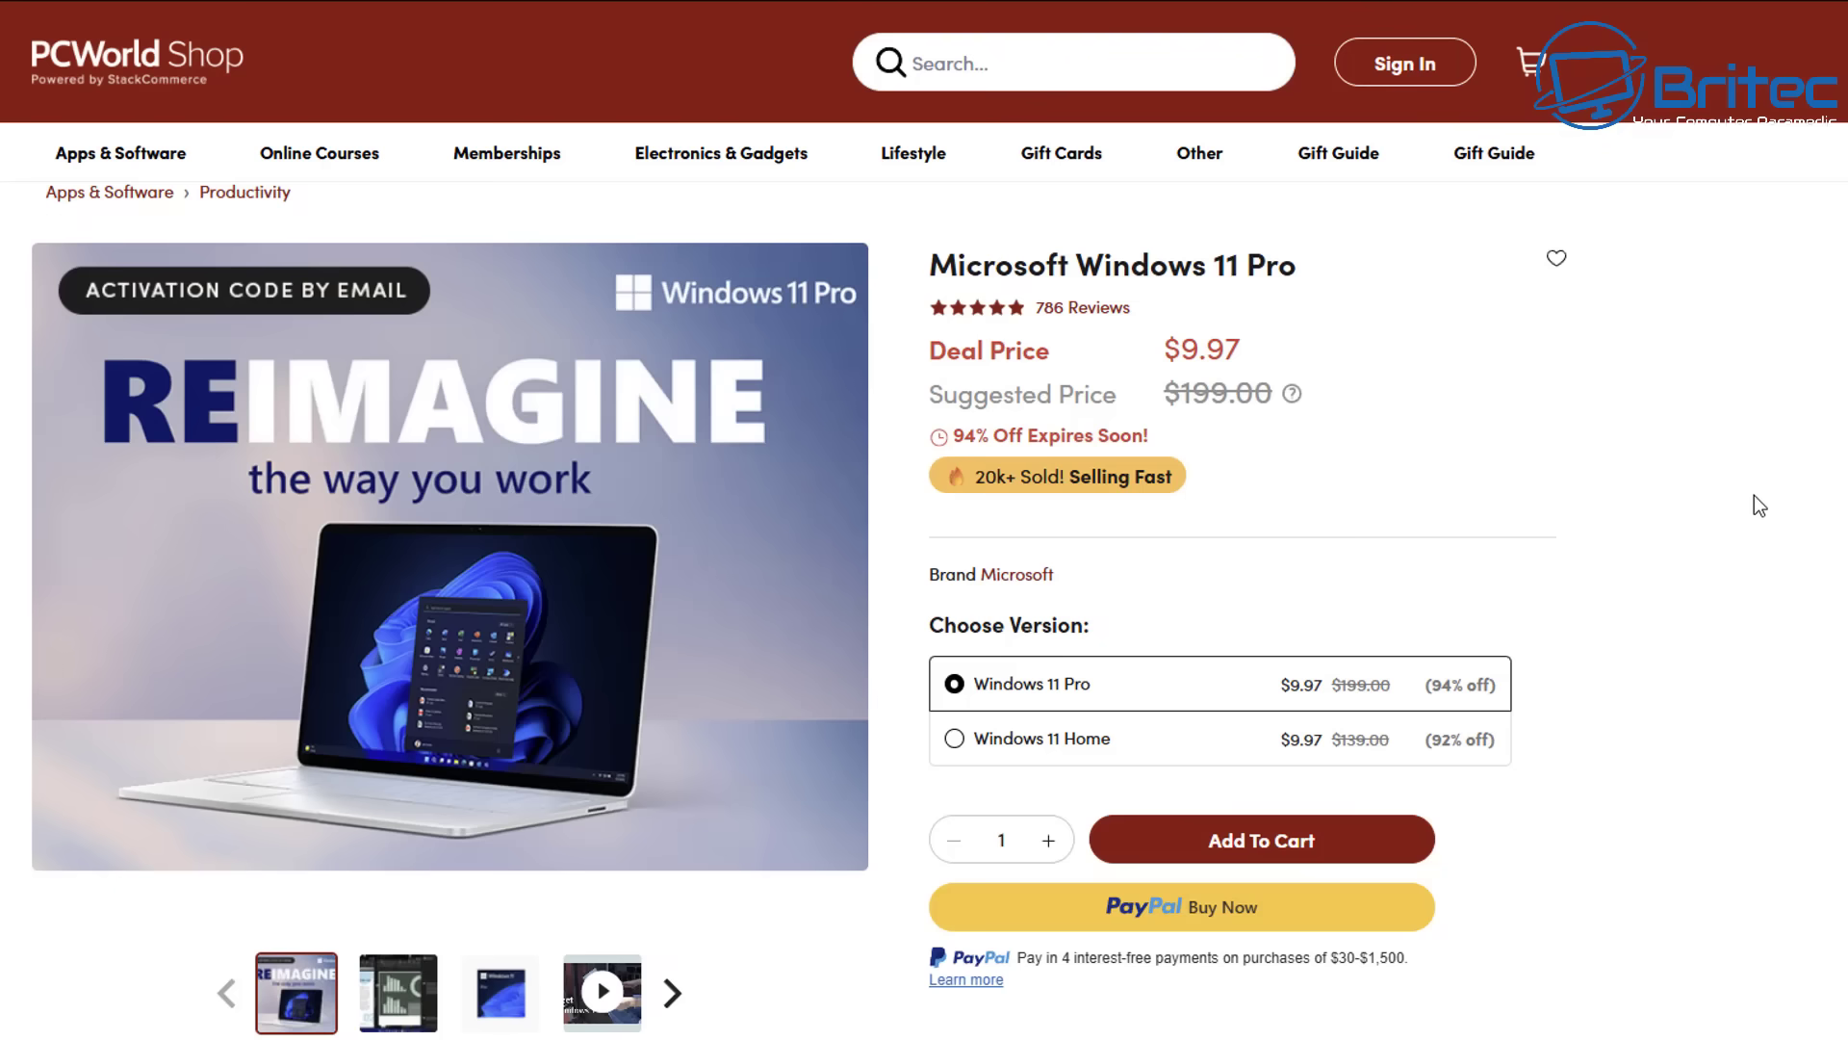
# - Scroll the Windows 11 Pro listing to its specs: 4GB RAM, 64GB storage, TPM 2.0, one device
pyautogui.scroll(-1, 1761, 533)
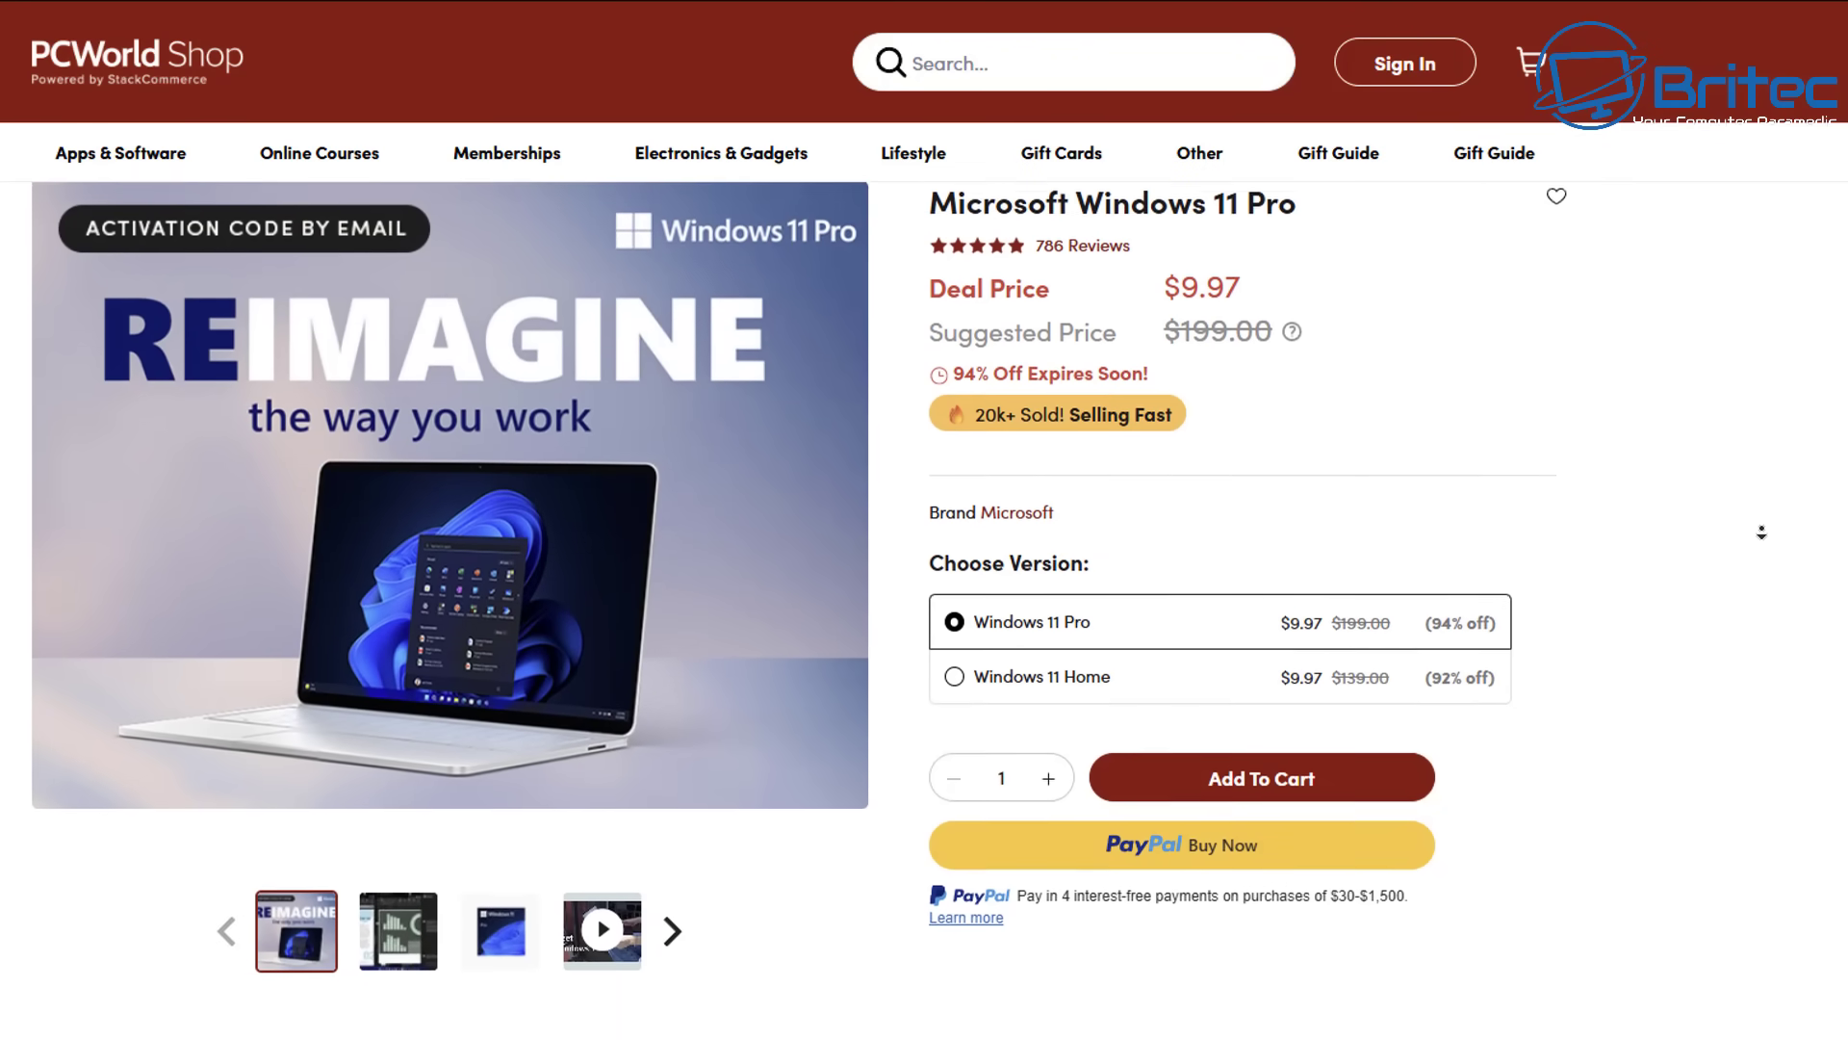
pyautogui.scroll(-2, 1761, 533)
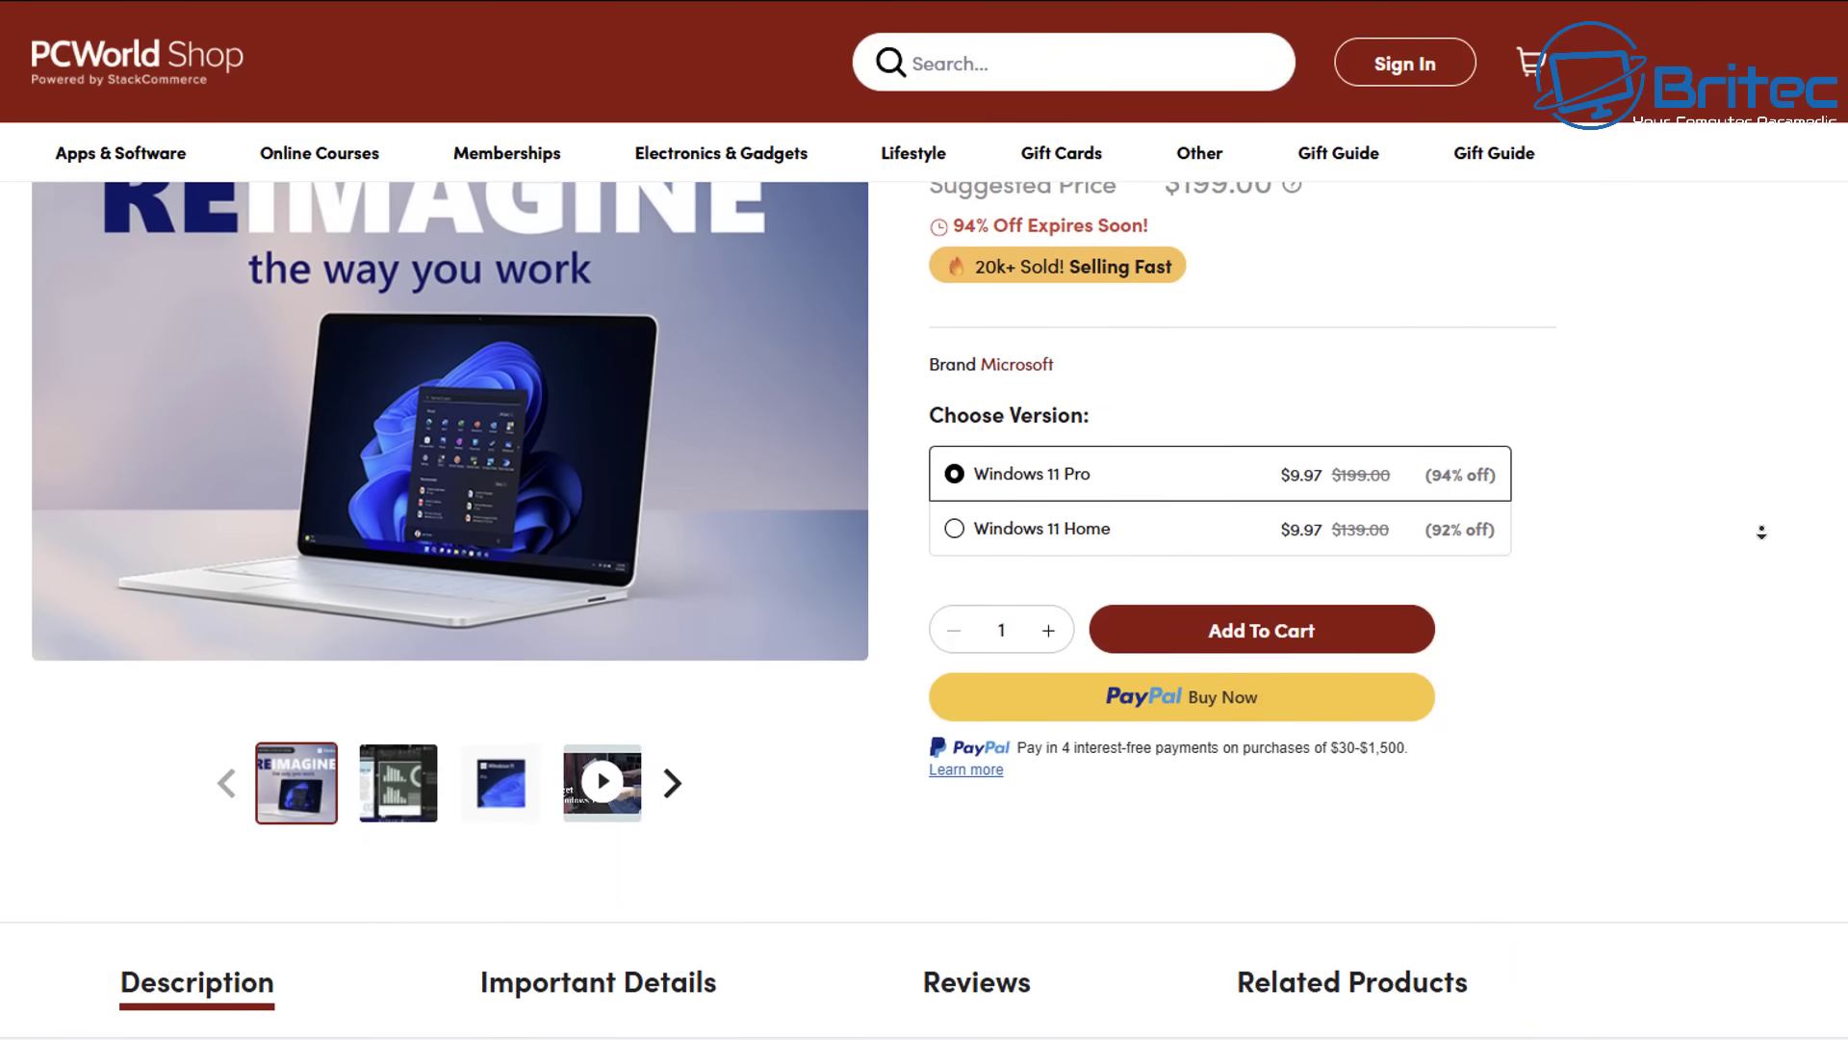
pyautogui.scroll(-2, 1762, 532)
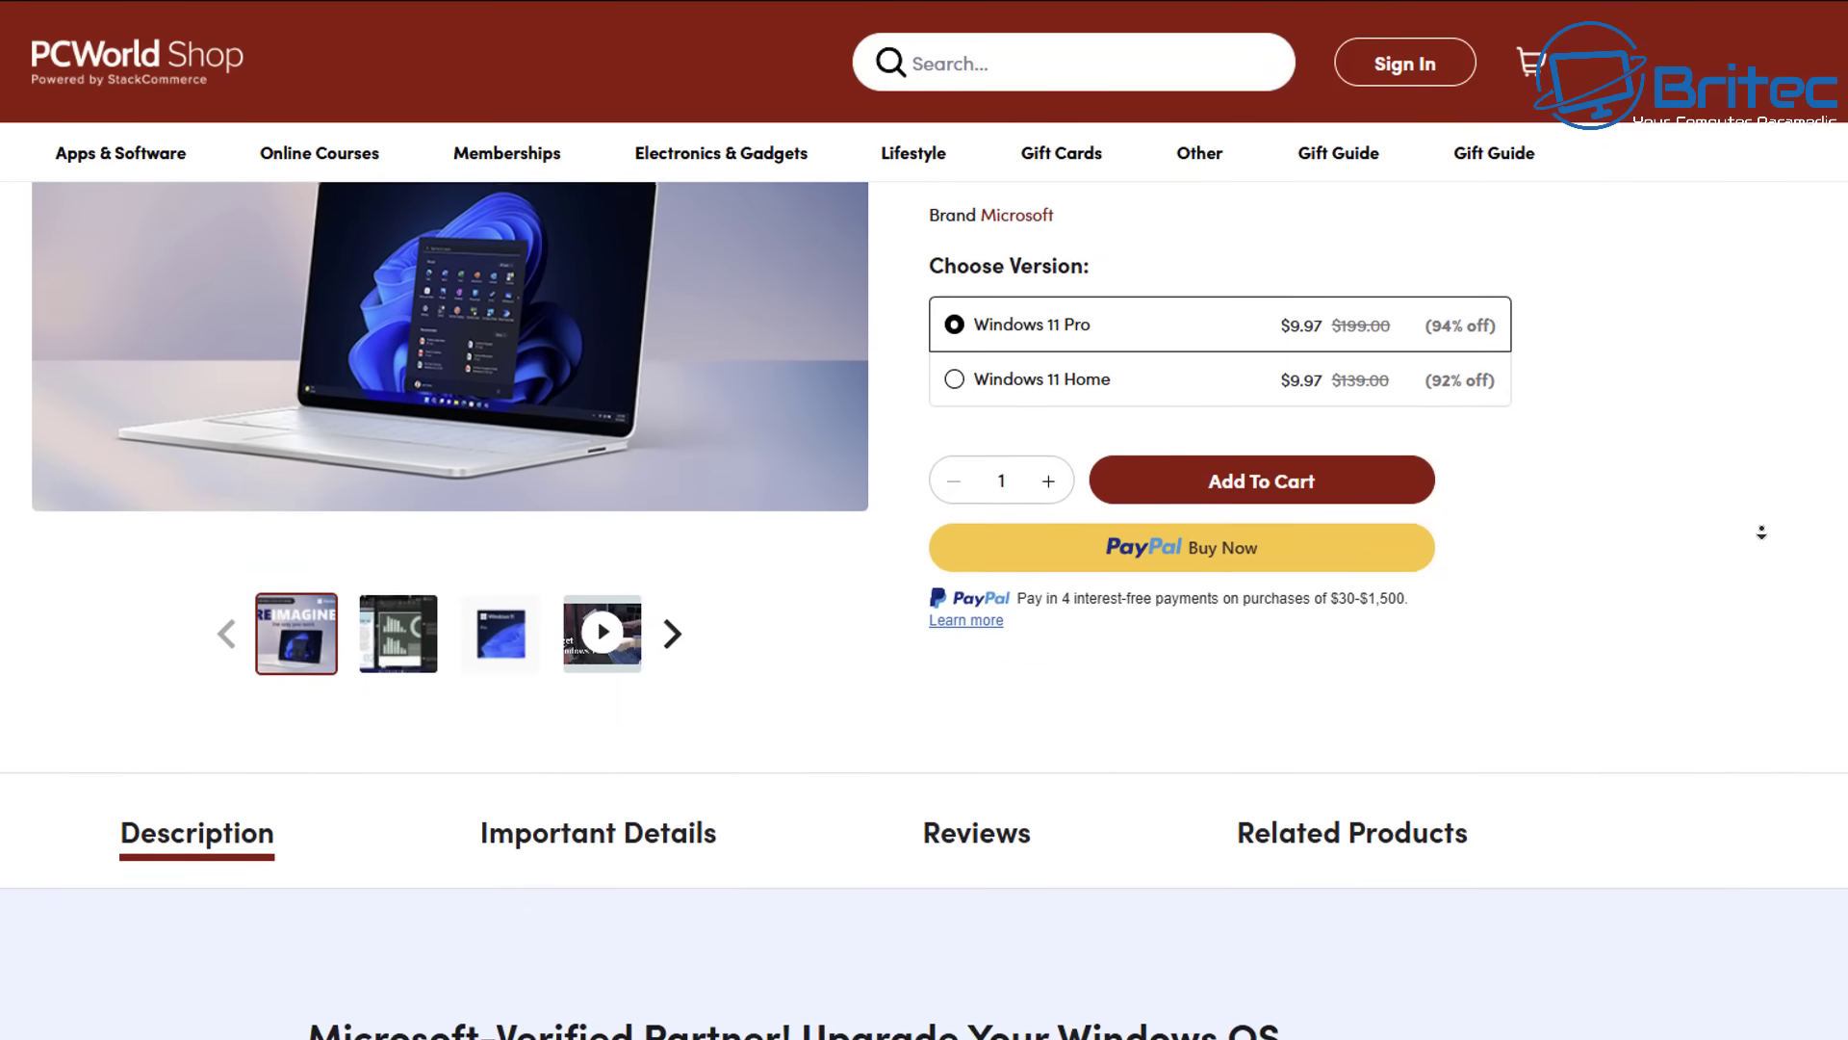
pyautogui.scroll(-2, 1761, 536)
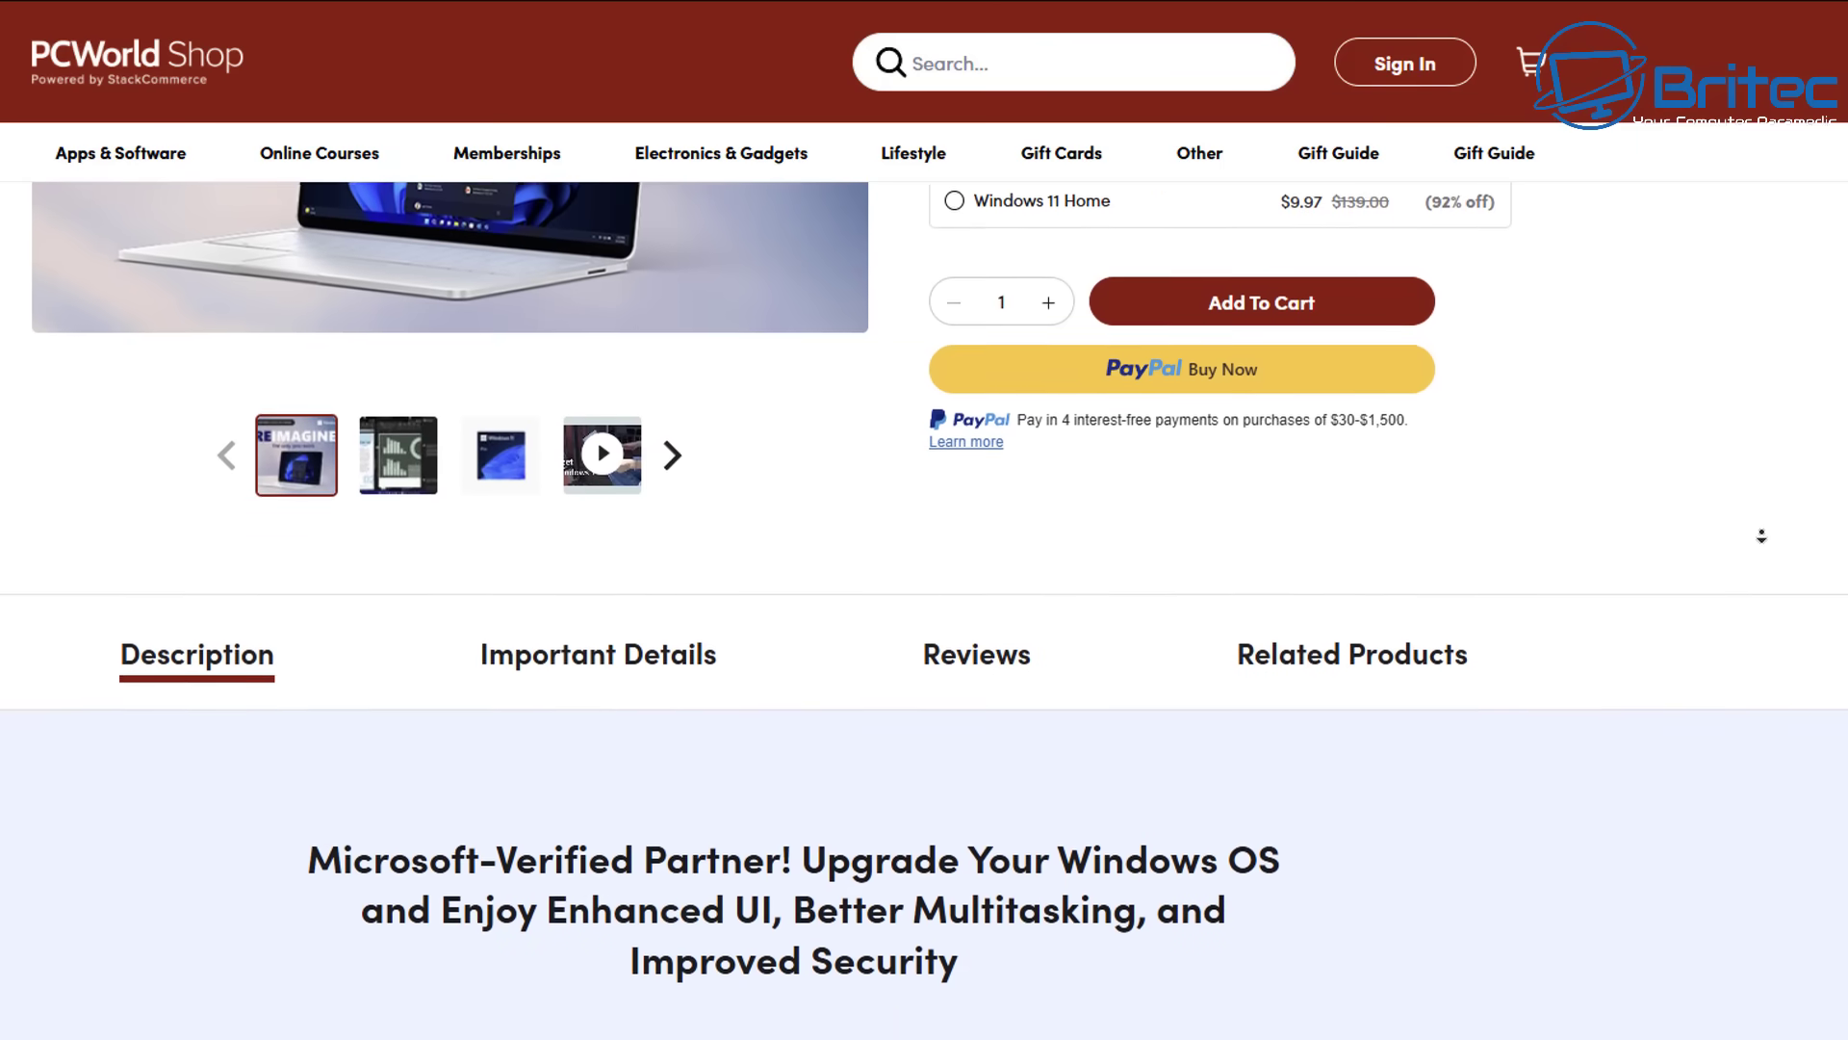
pyautogui.scroll(-2, 1761, 535)
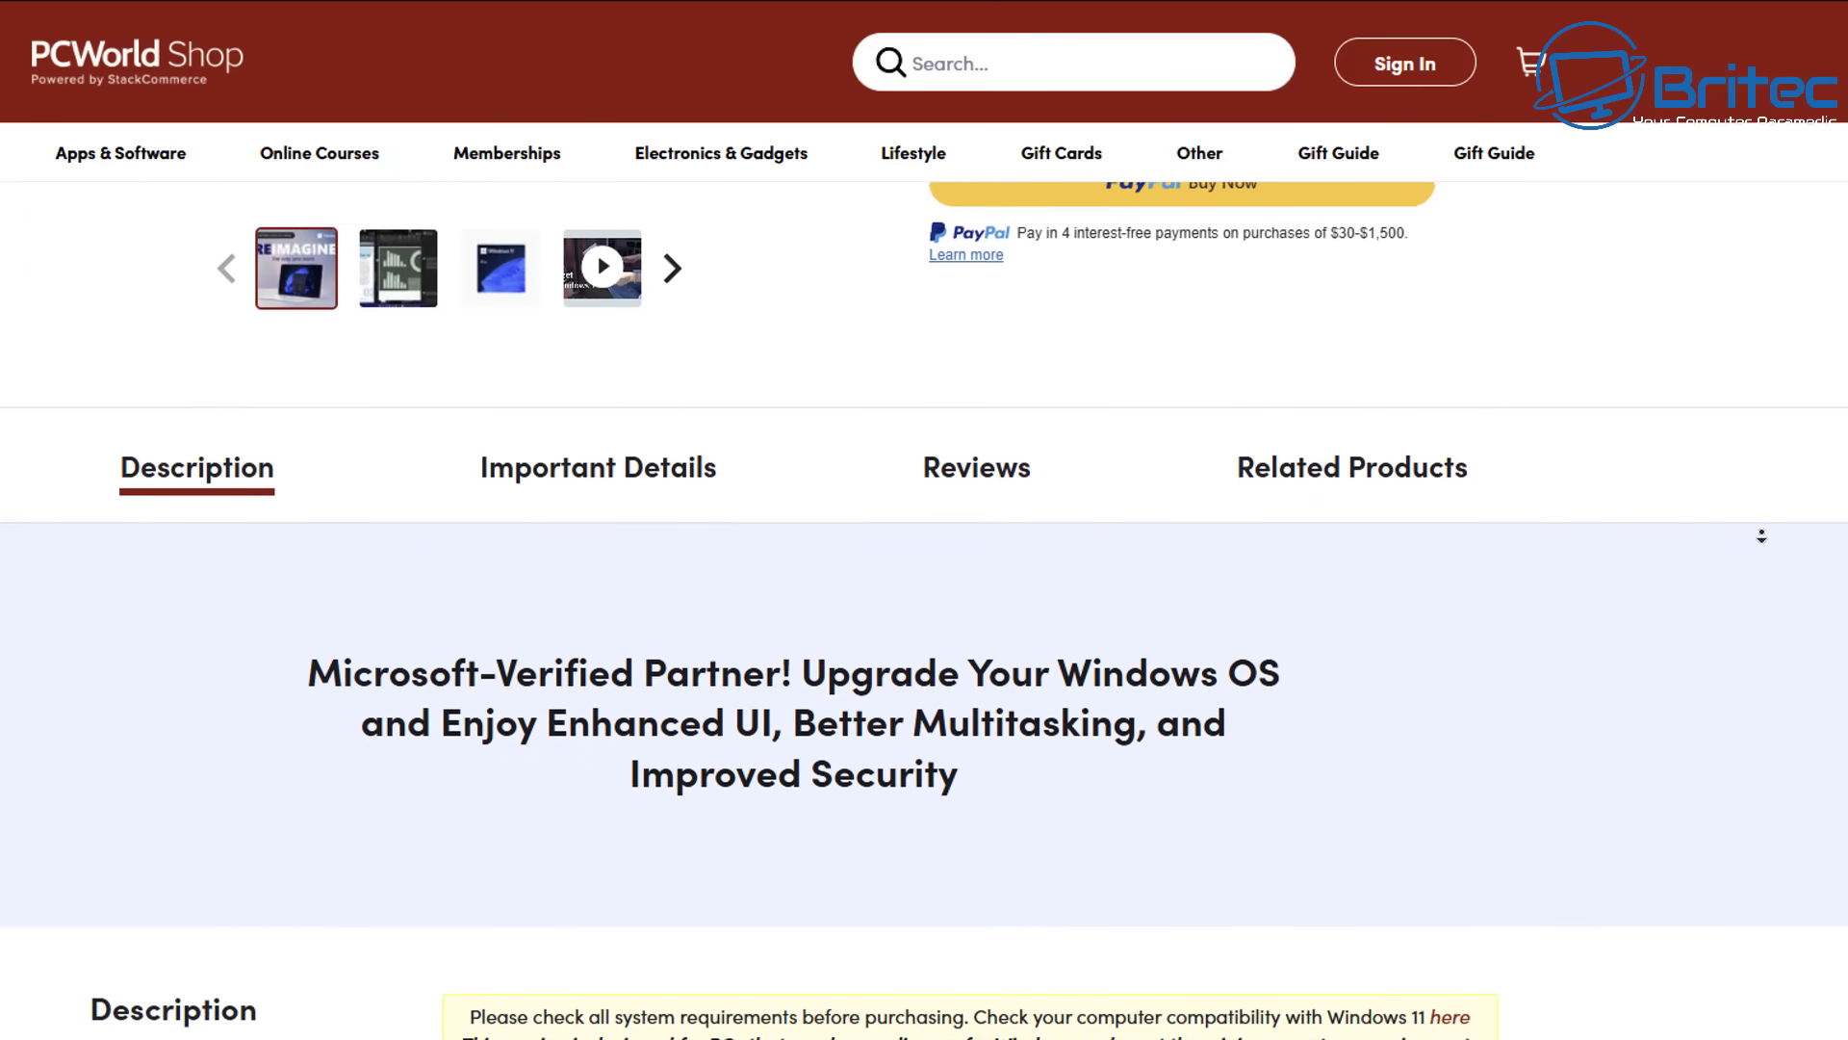
pyautogui.scroll(-2, 1762, 535)
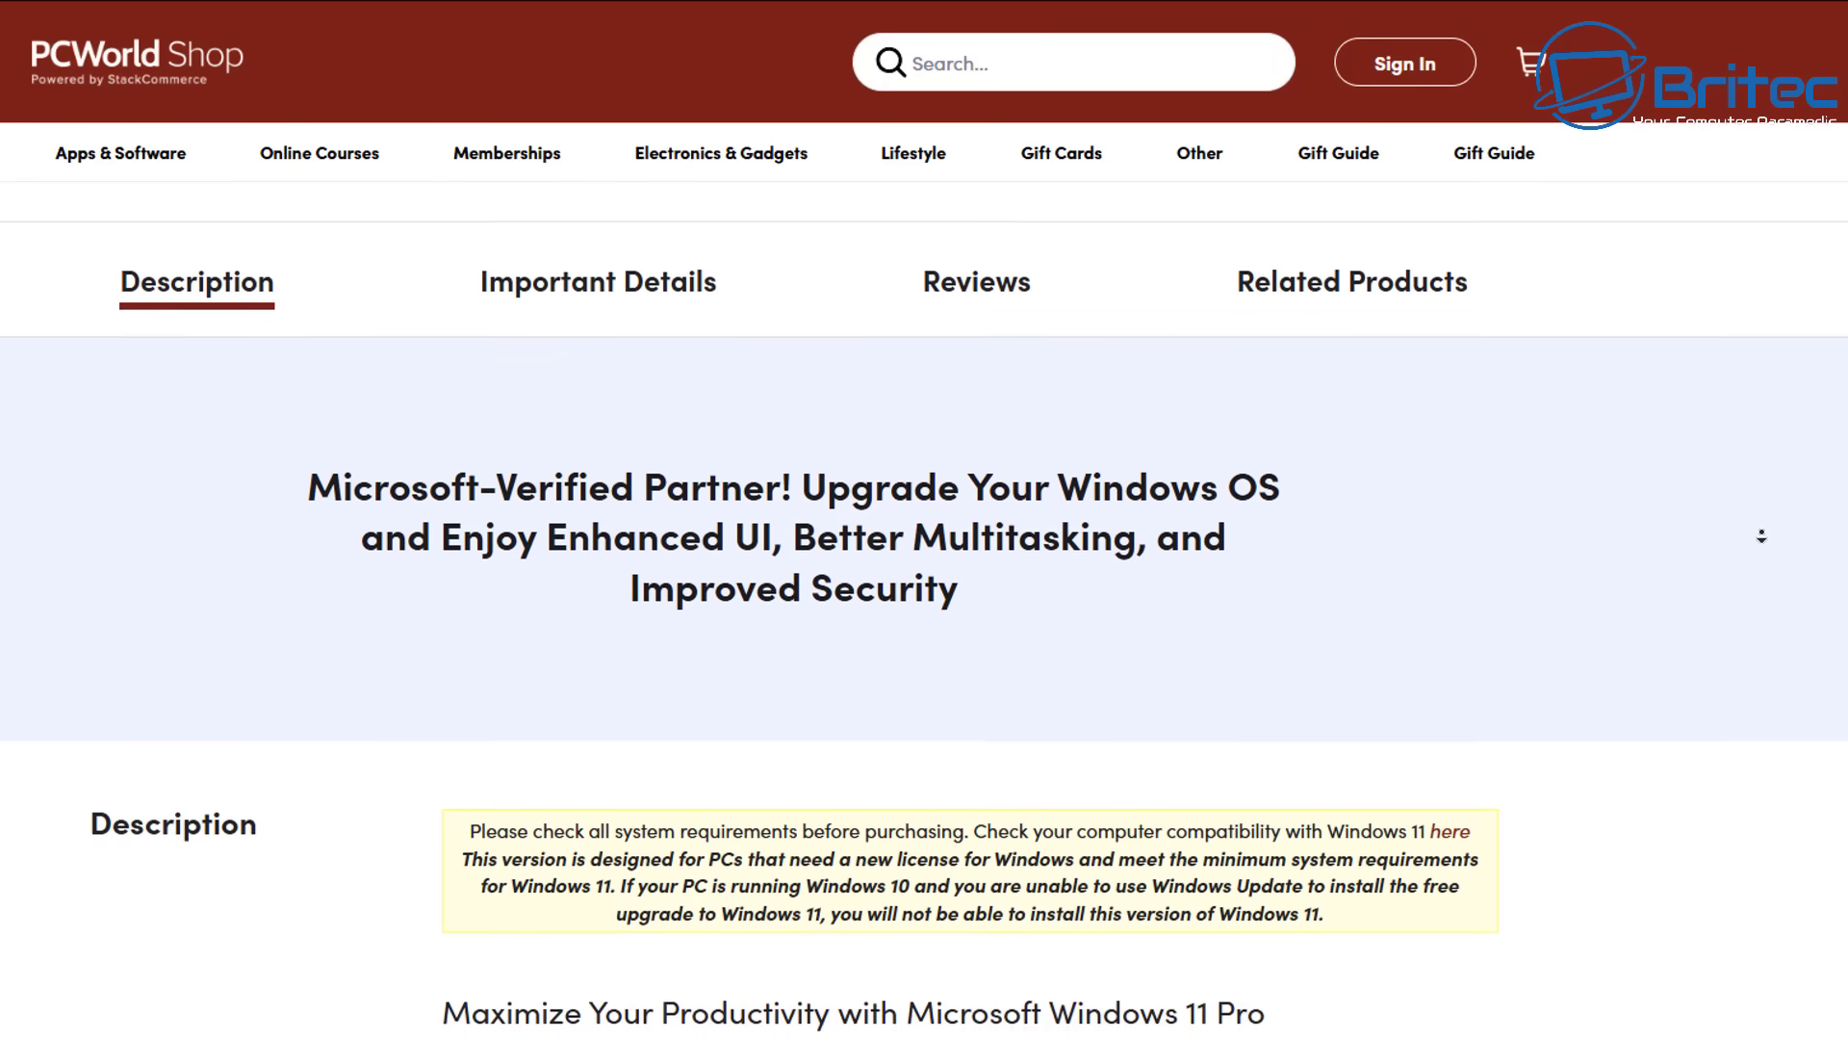
pyautogui.scroll(-1, 1761, 535)
pyautogui.middleClick(1767, 542)
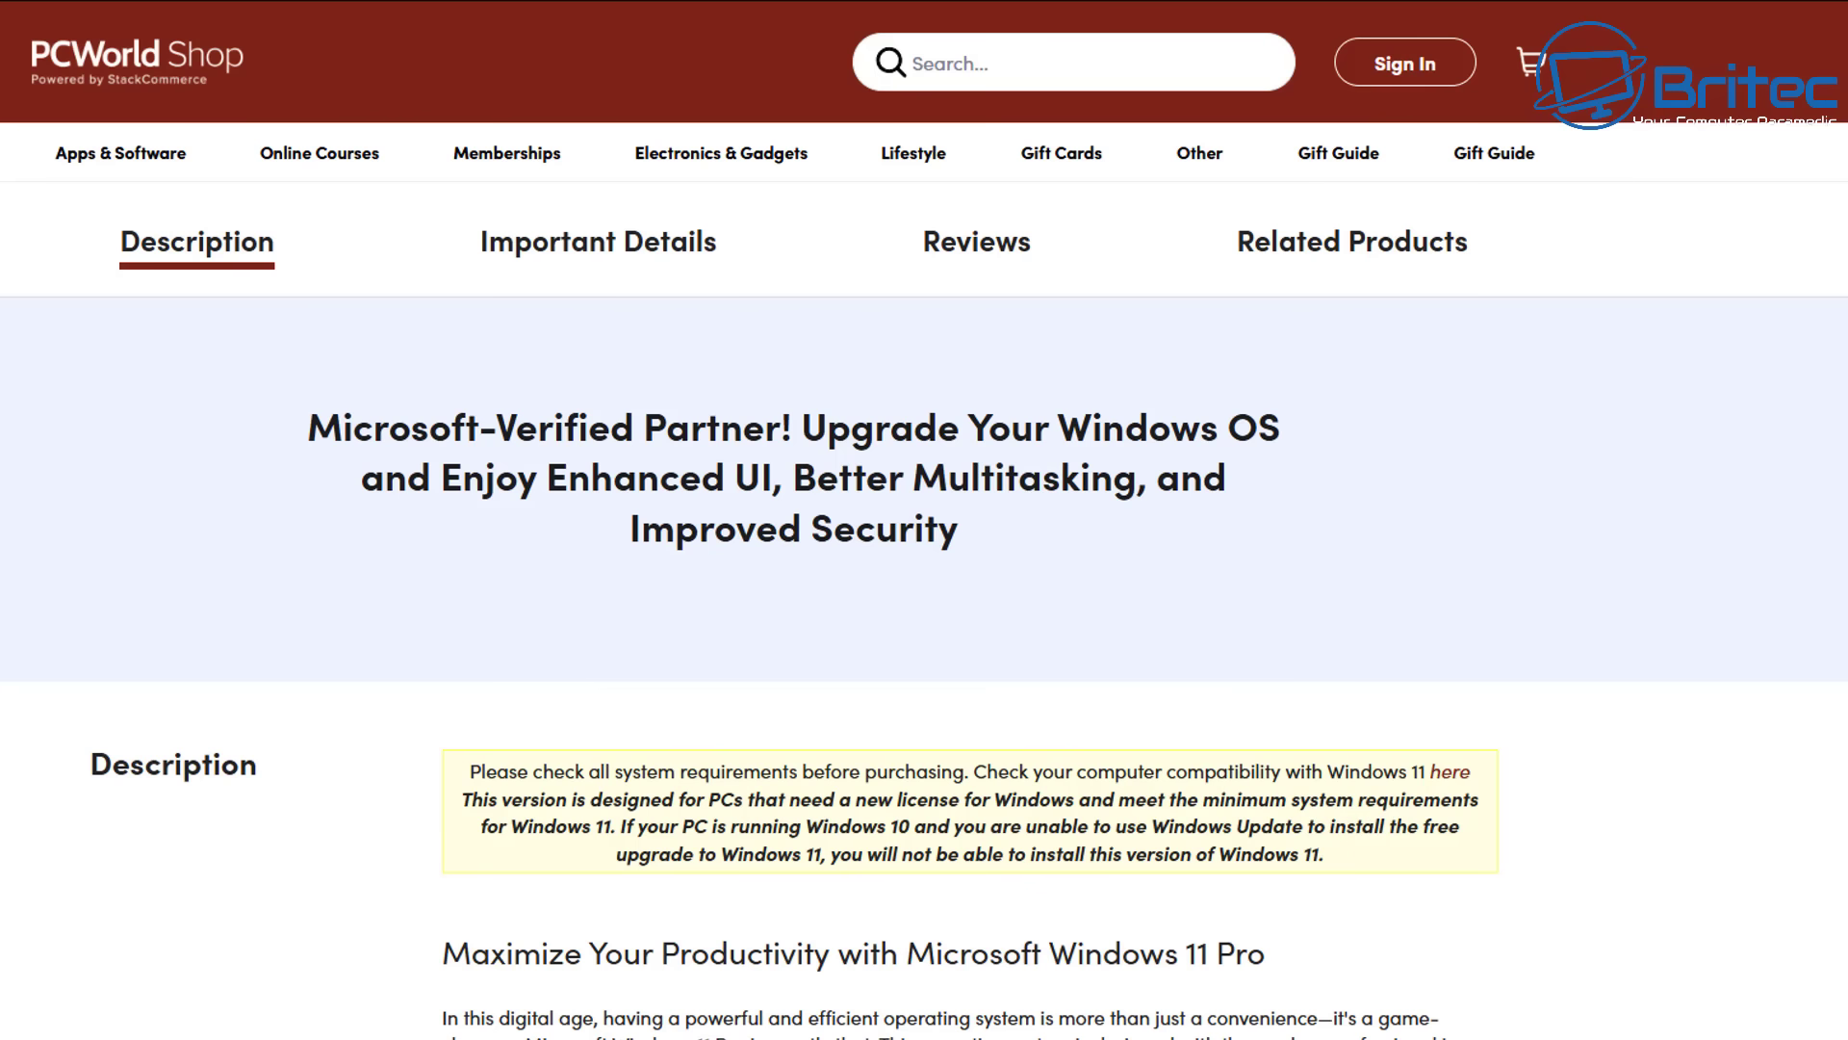
pyautogui.scroll(-2, 924, 674)
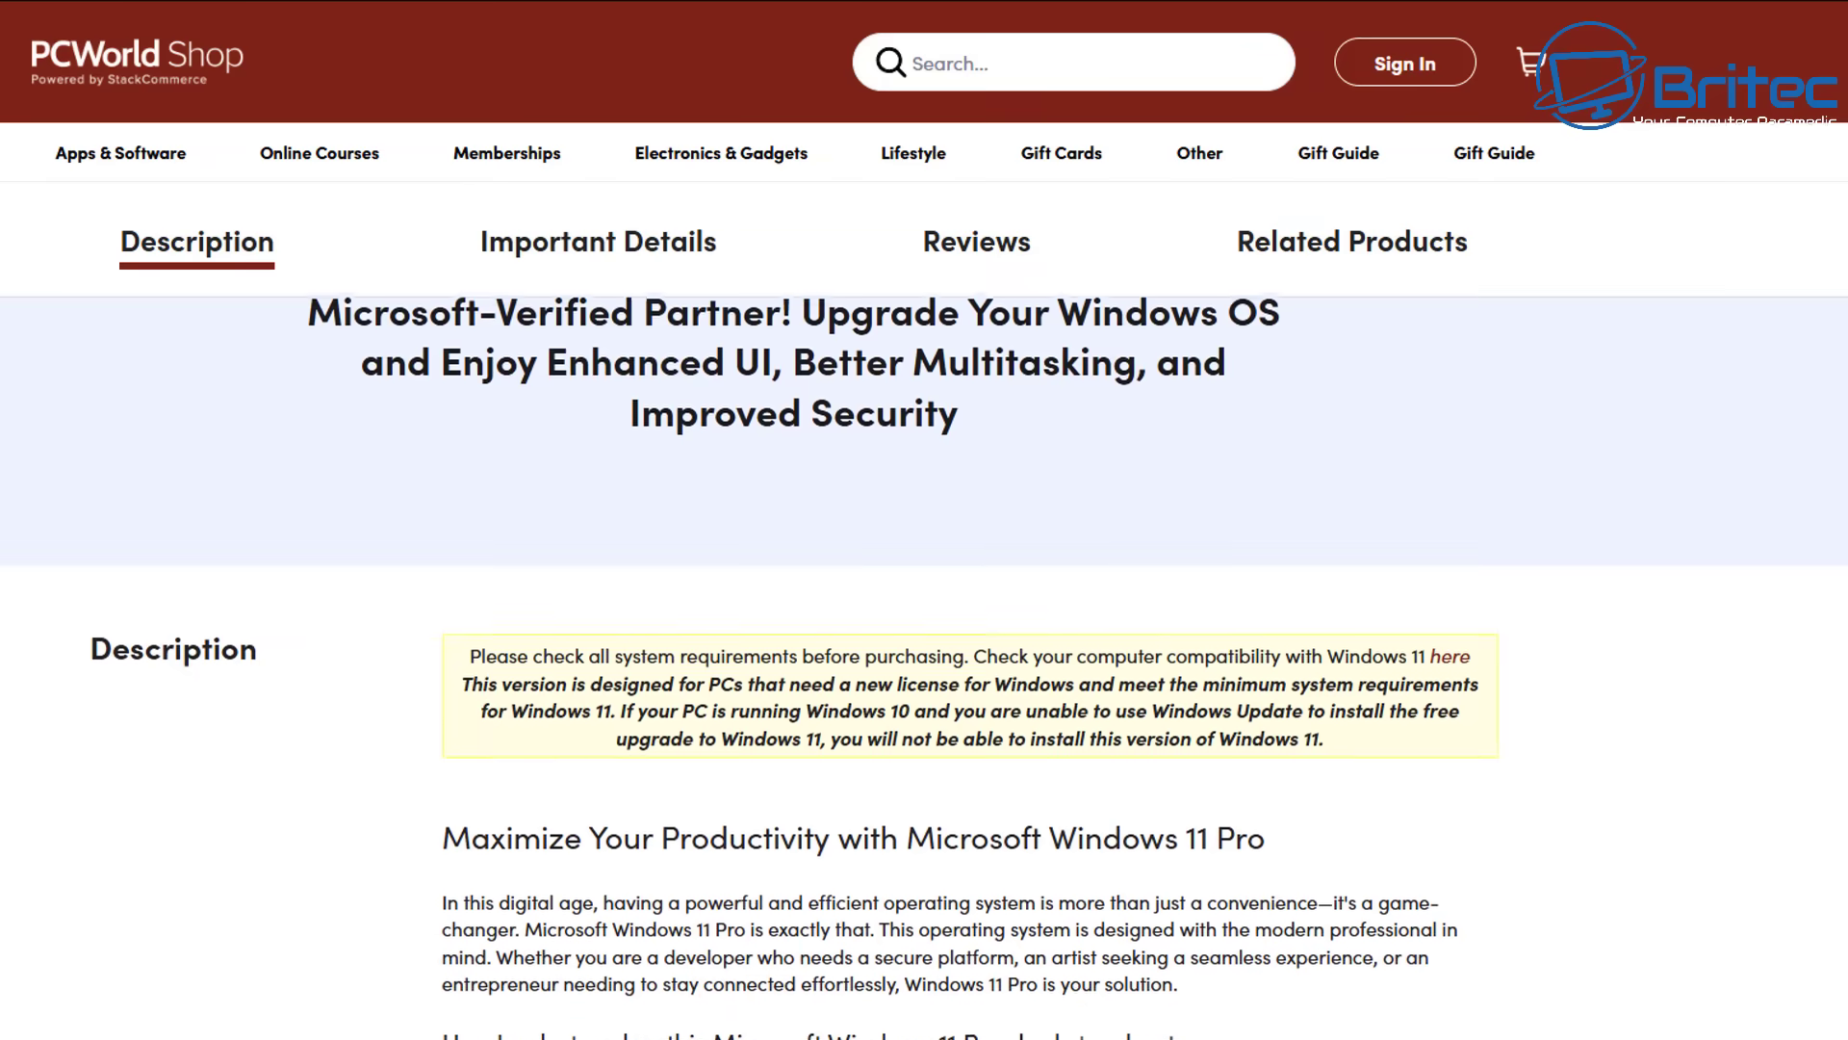
pyautogui.scroll(-2, 924, 674)
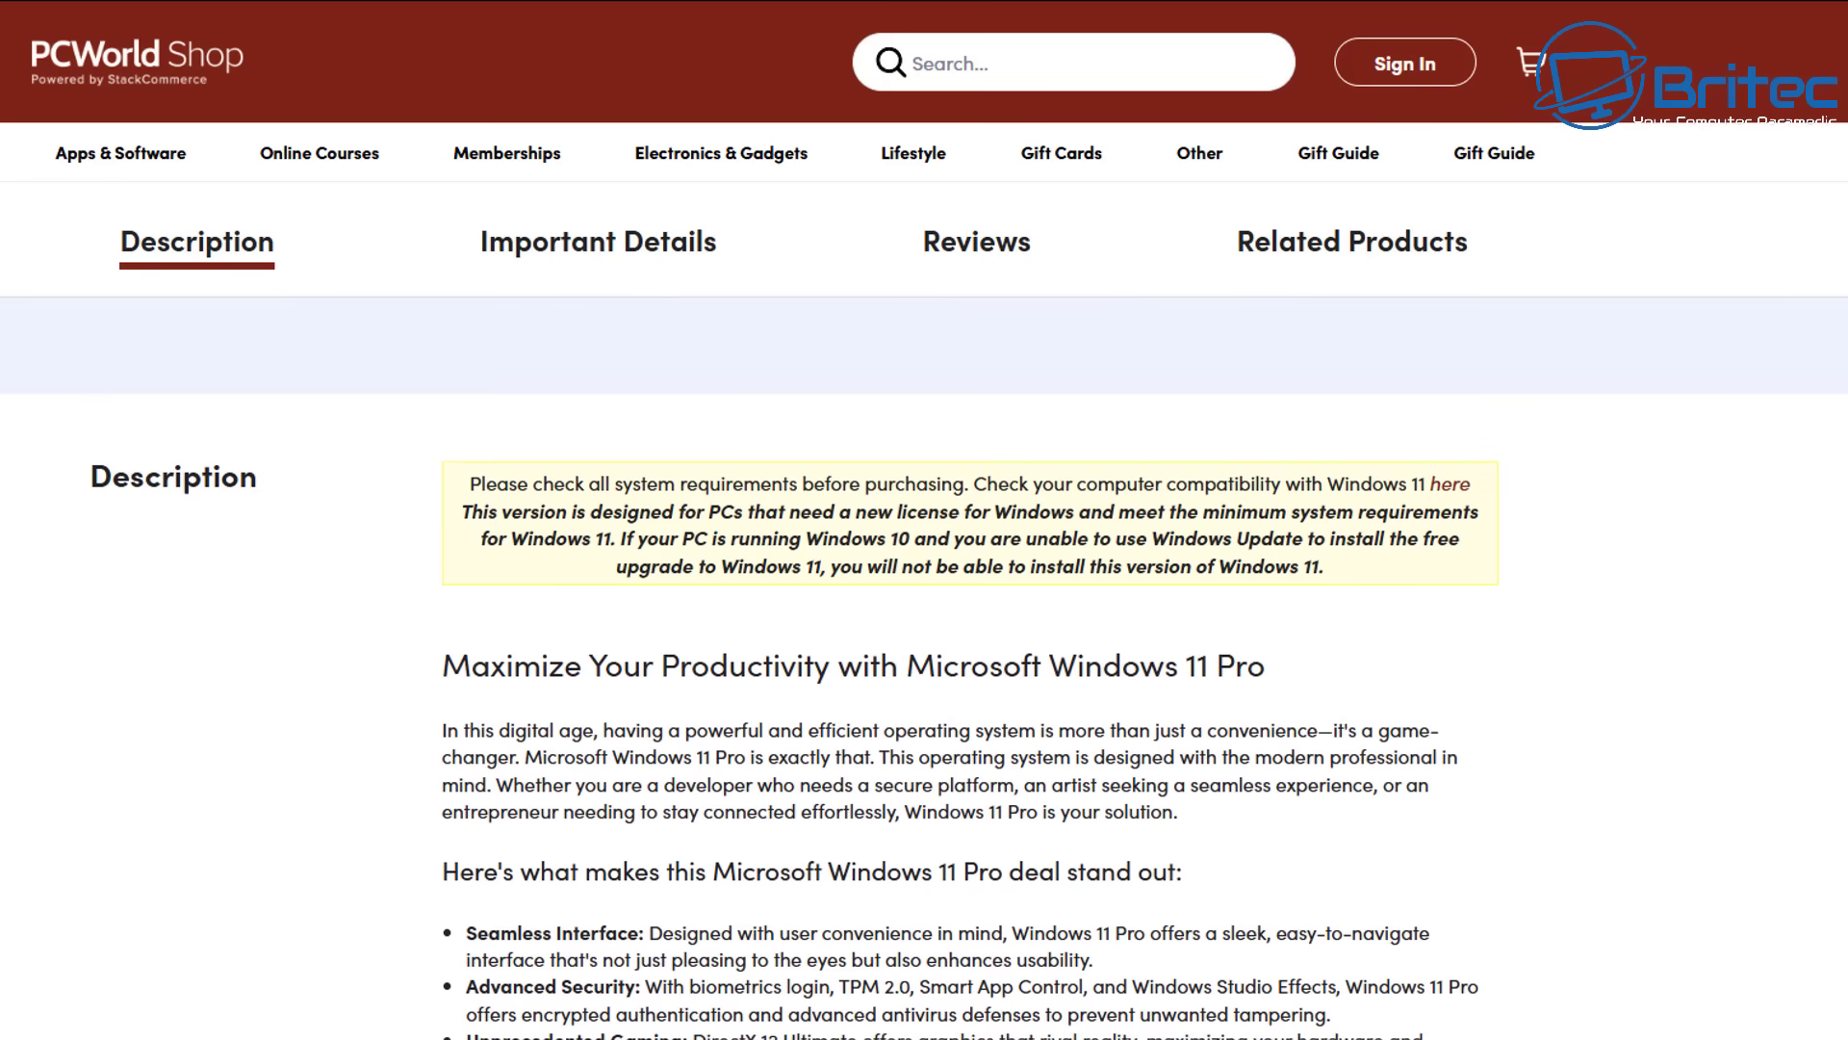
pyautogui.scroll(-1, 924, 673)
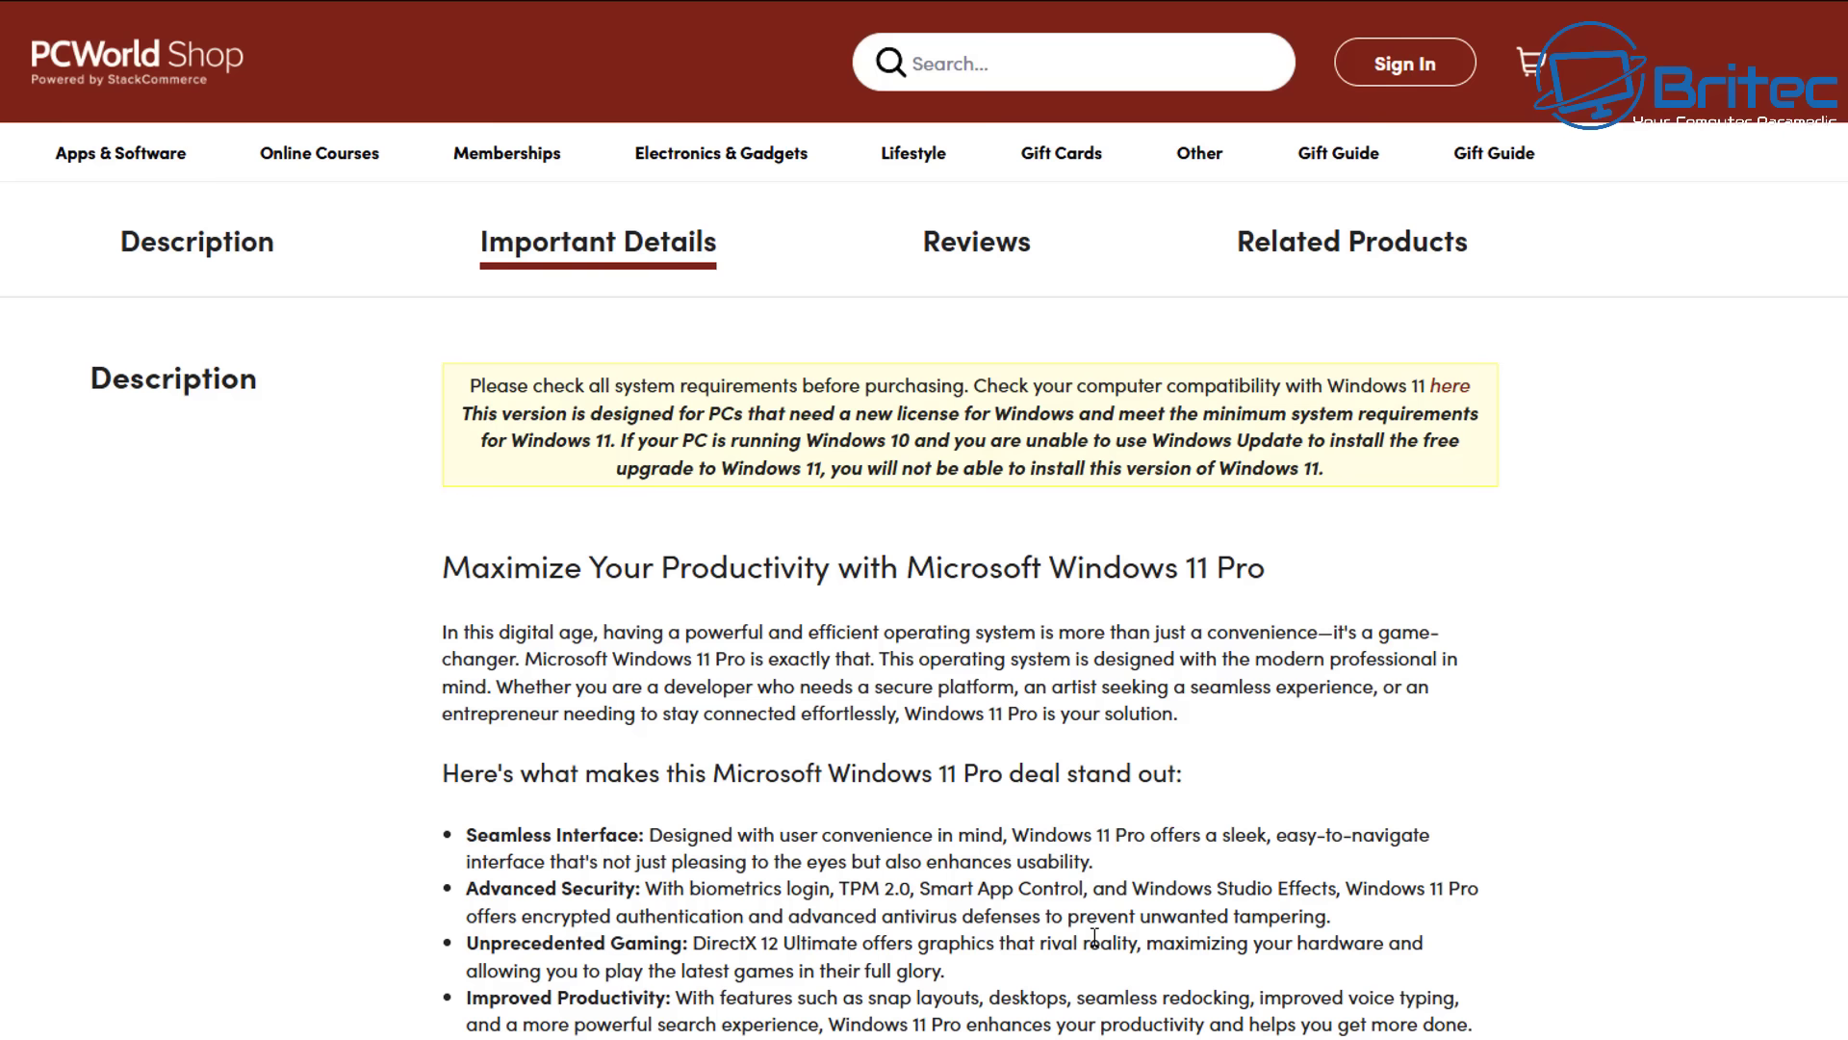
pyautogui.scroll(-10, 788, 695)
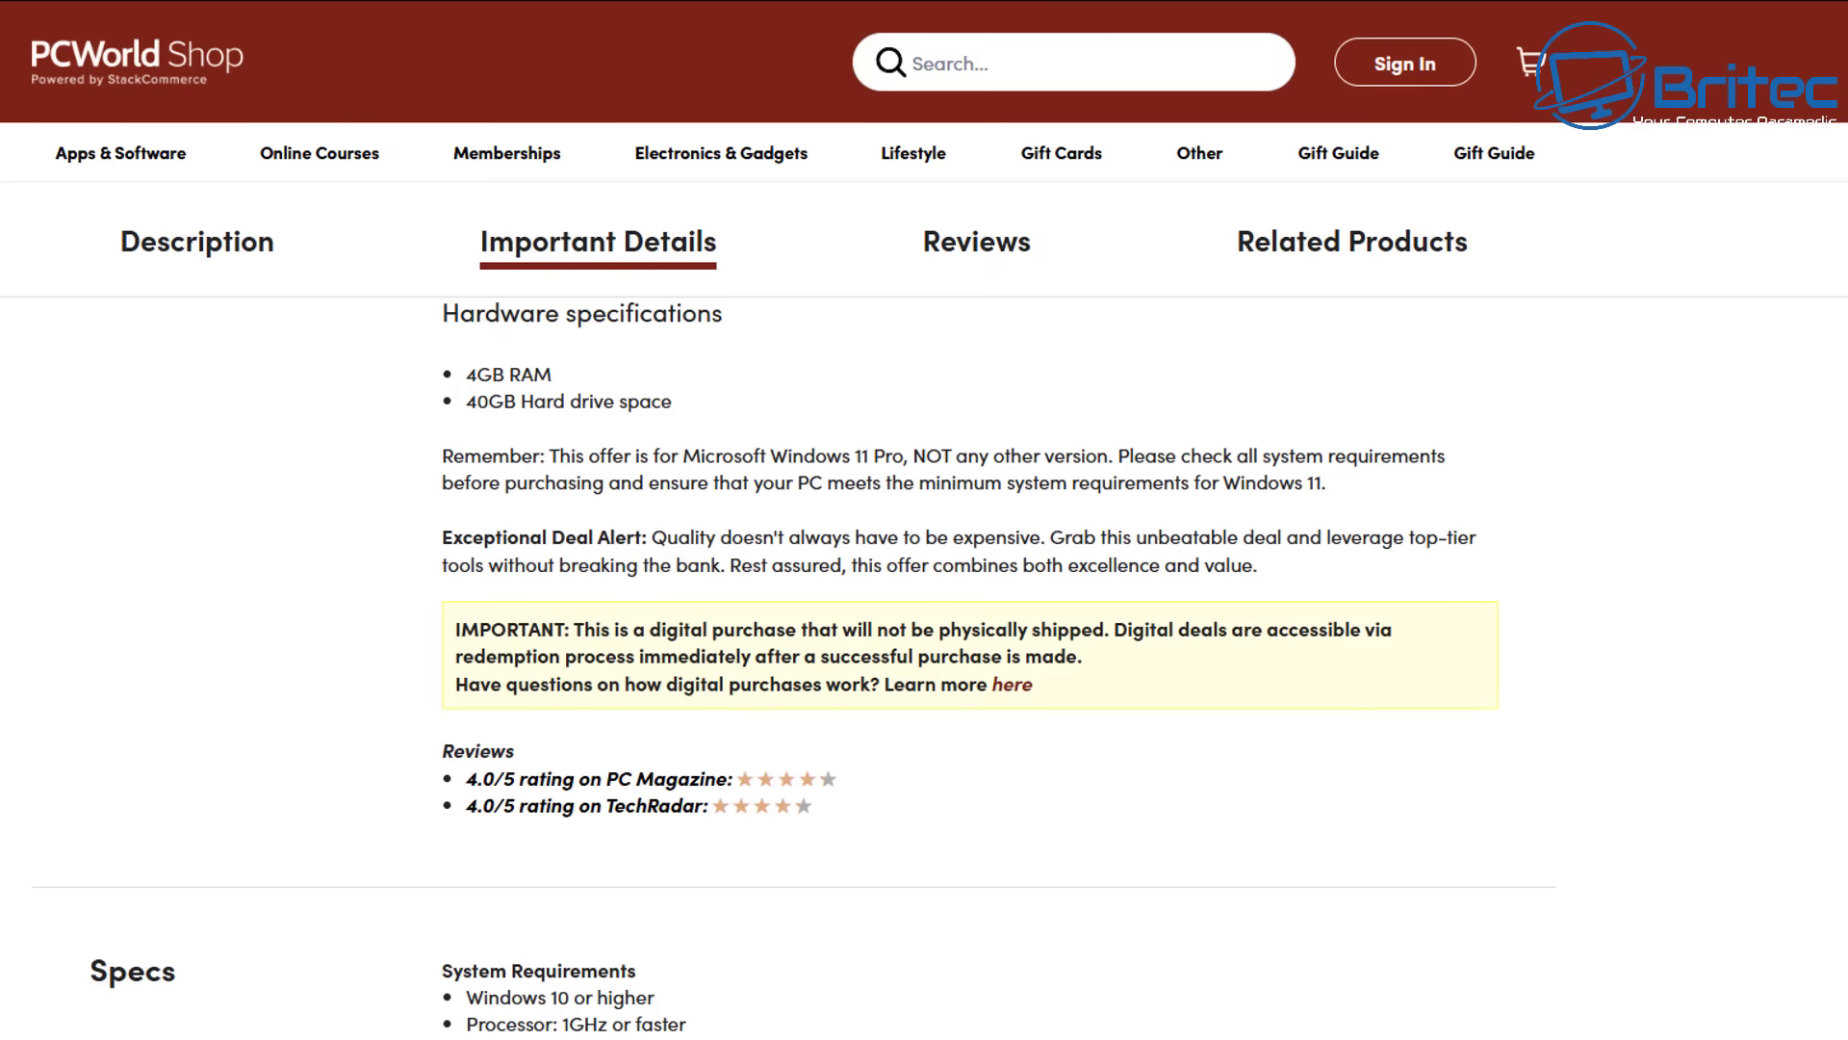
pyautogui.scroll(-5, 794, 667)
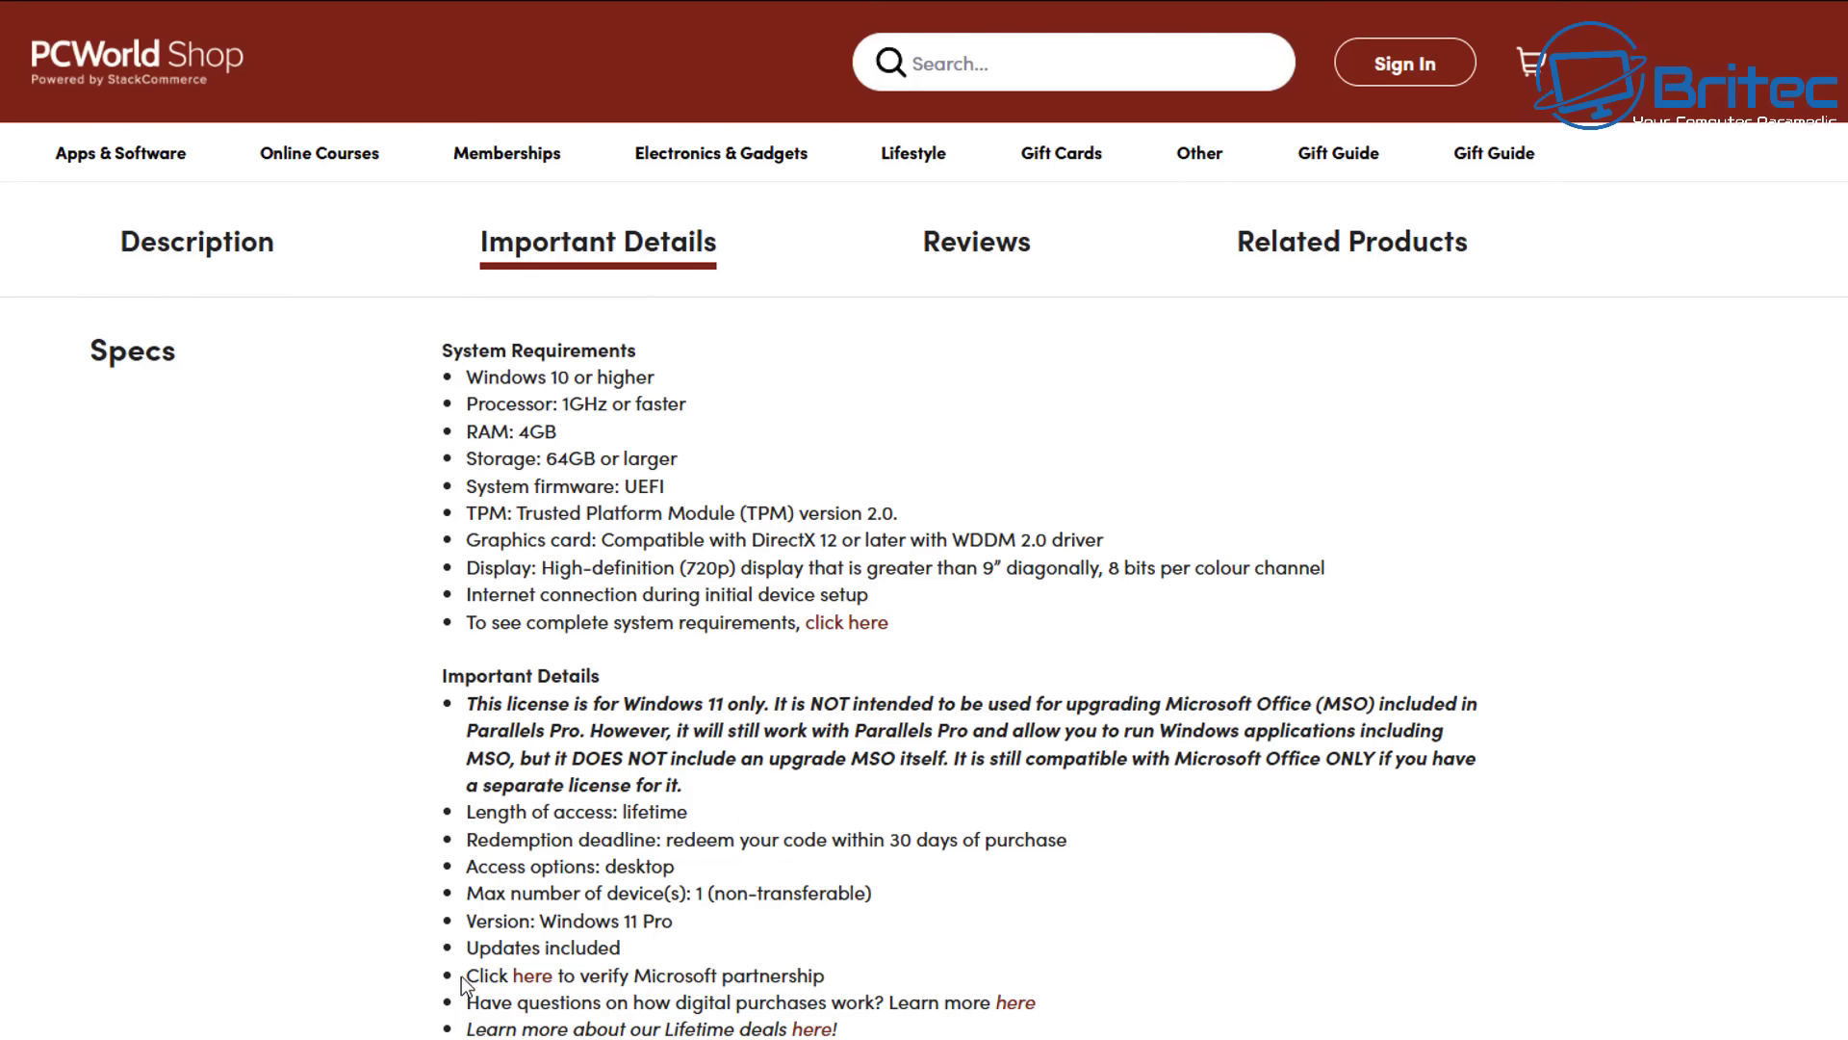
# - Follow the 'verify Microsoft partnership' link to Ster Shop B.V's Microsoft Marketplace partner profile
pyautogui.click(528, 977)
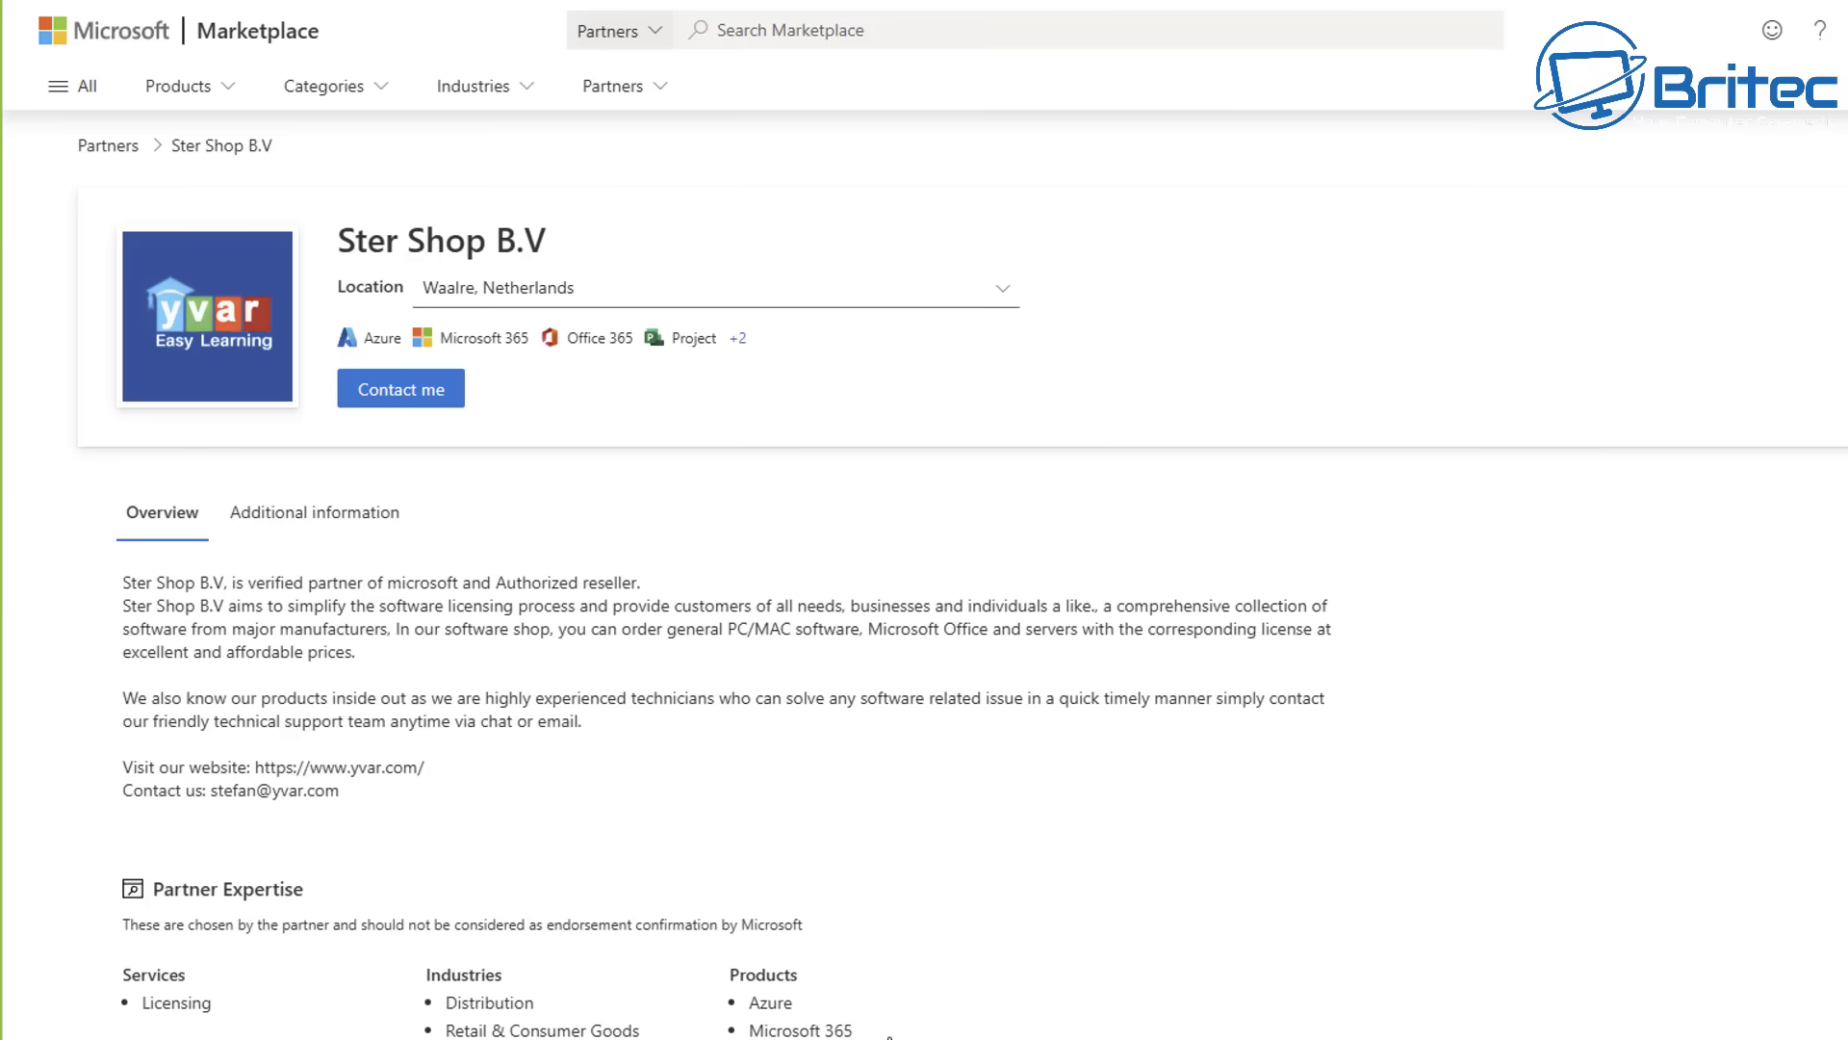